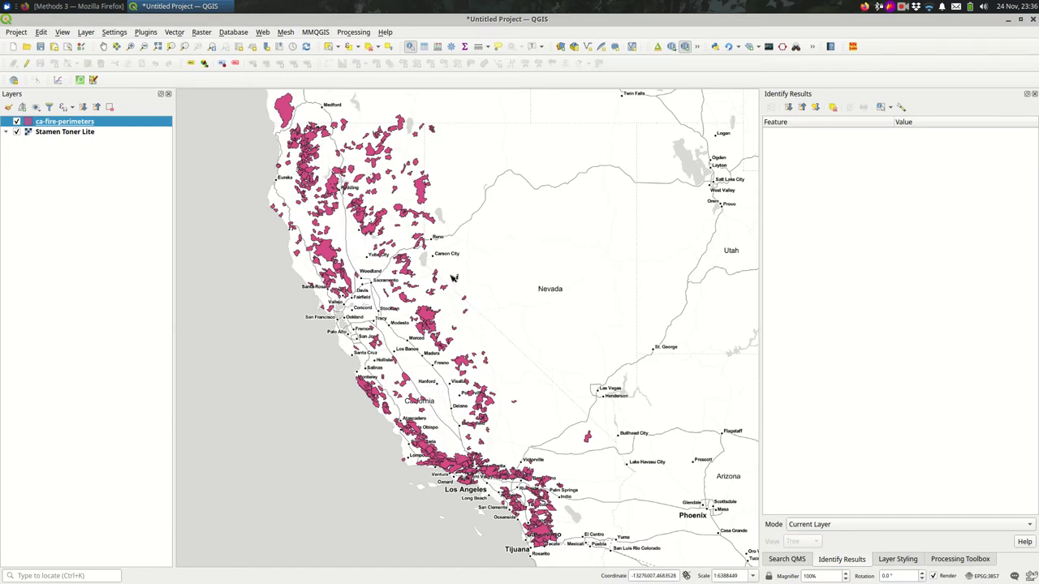
Step: Open the ca-fire-perimeters attribute table to review its 694 fire records
left_click(431, 46)
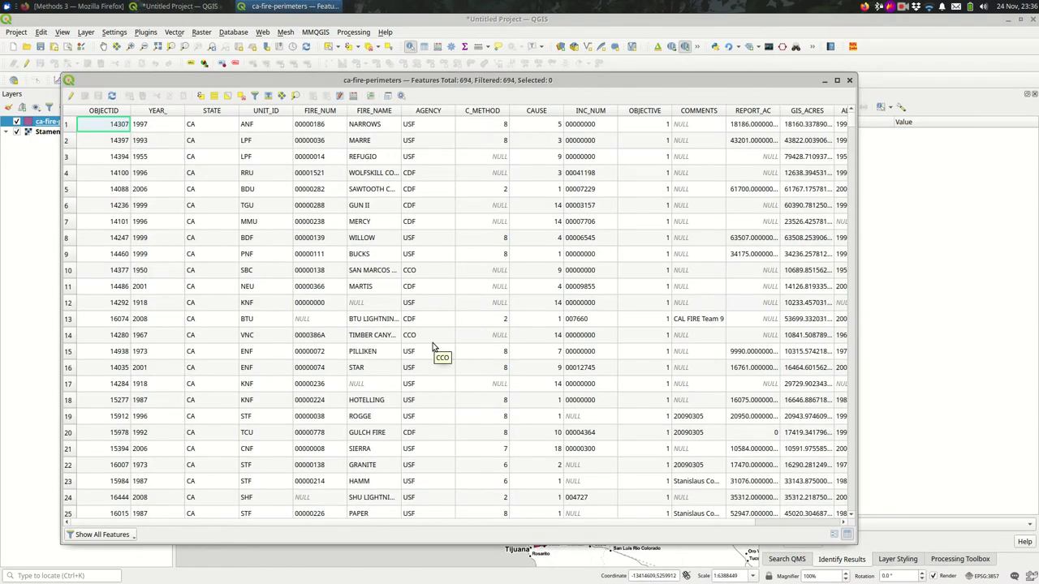
scroll(169, 526, "right", 2)
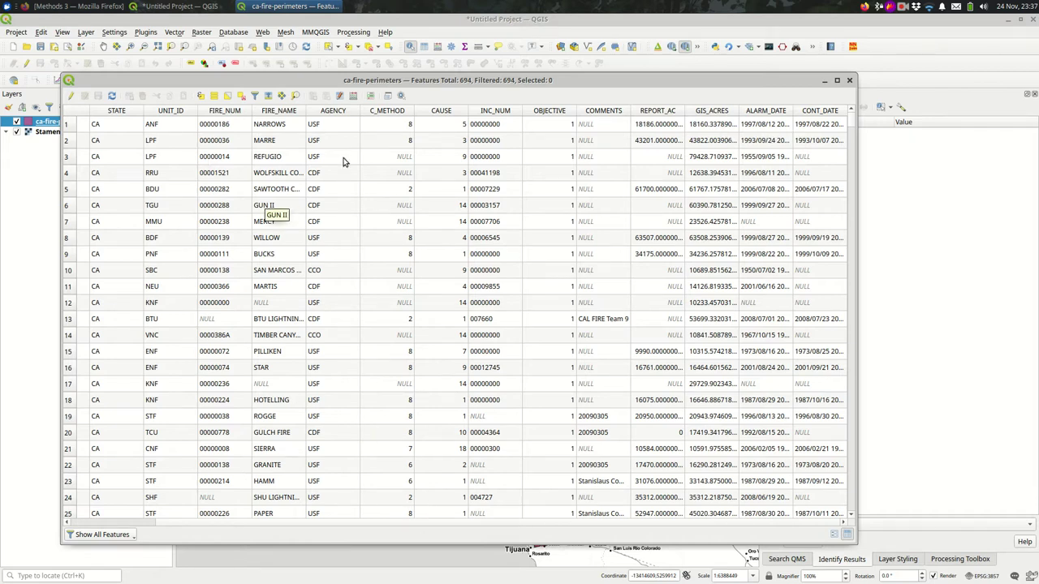
left_click(849, 80)
Step: Style ca-fire-perimeters as Categorized on AGENCY and classify one colour per agency
left_click(907, 559)
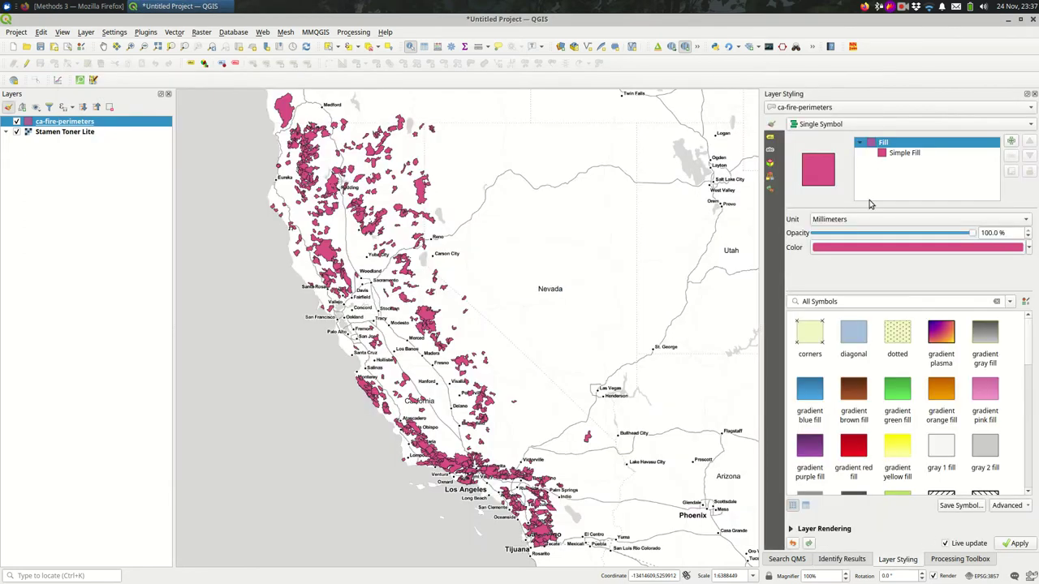
left_click(893, 125)
left_click(886, 140)
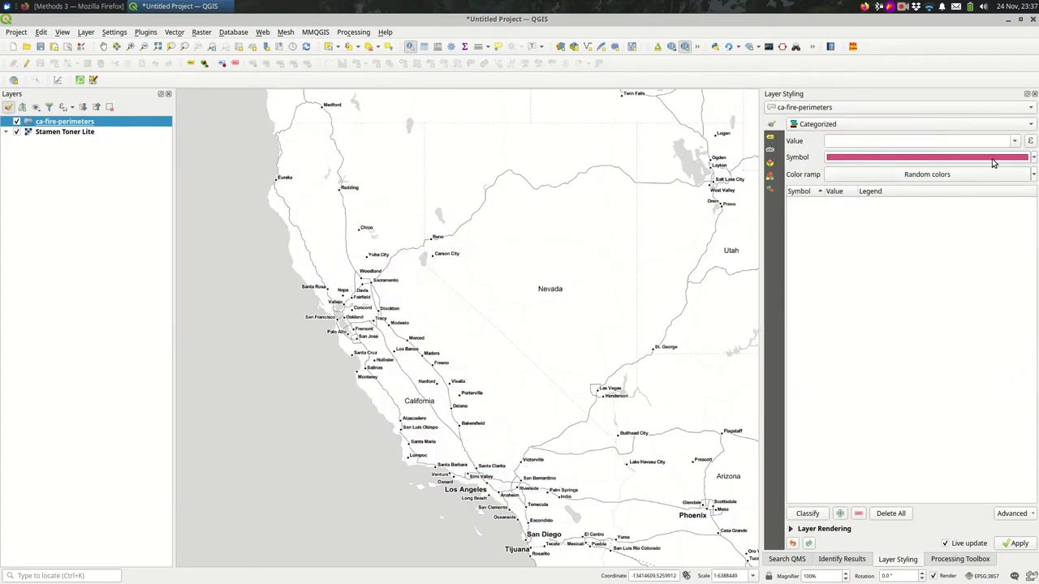
left_click(1013, 142)
scroll(996, 232, "down", 2)
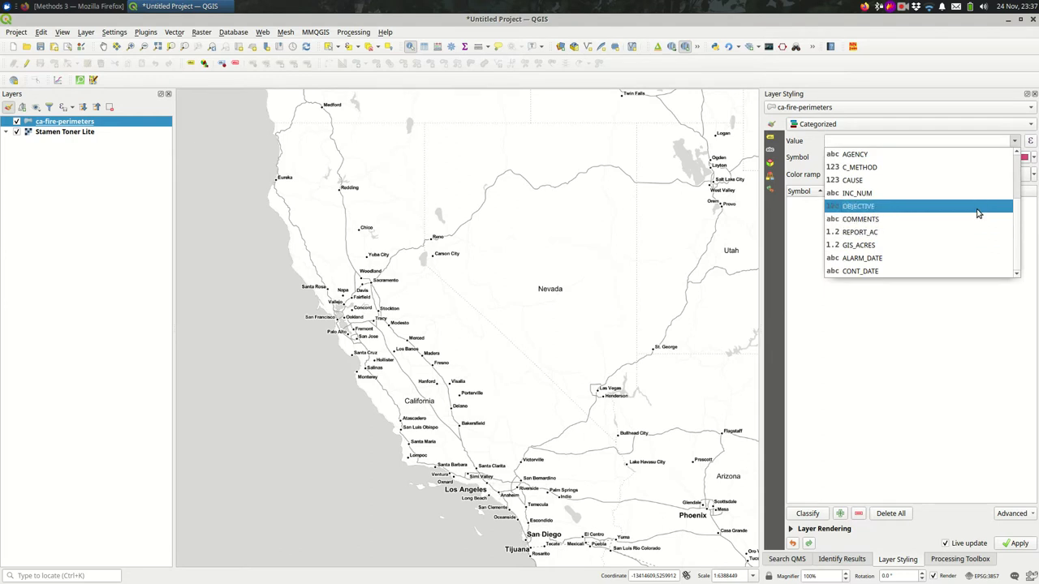
scroll(977, 215, "up", 2)
left_click(974, 230)
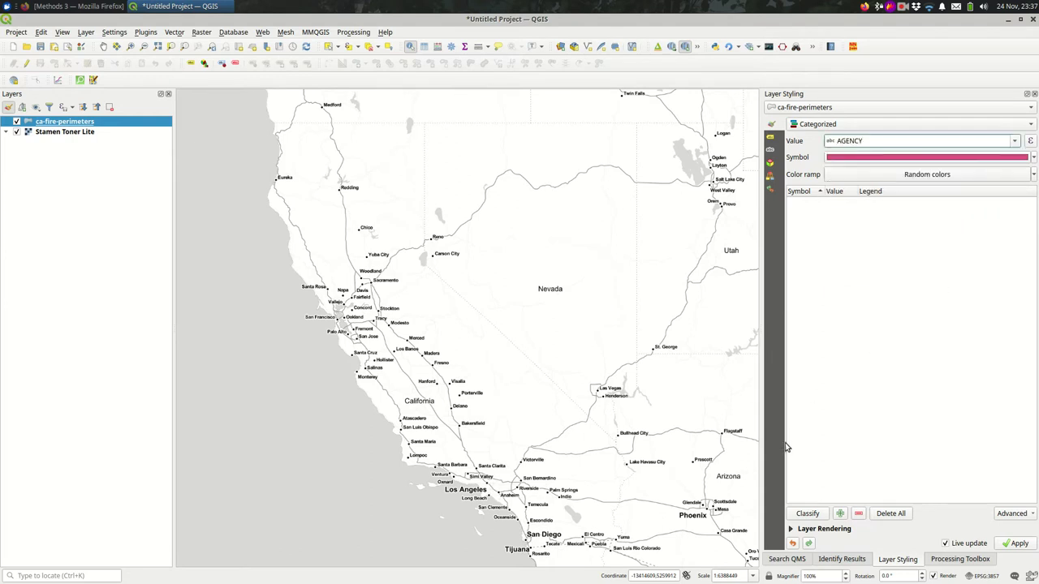
left_click(806, 513)
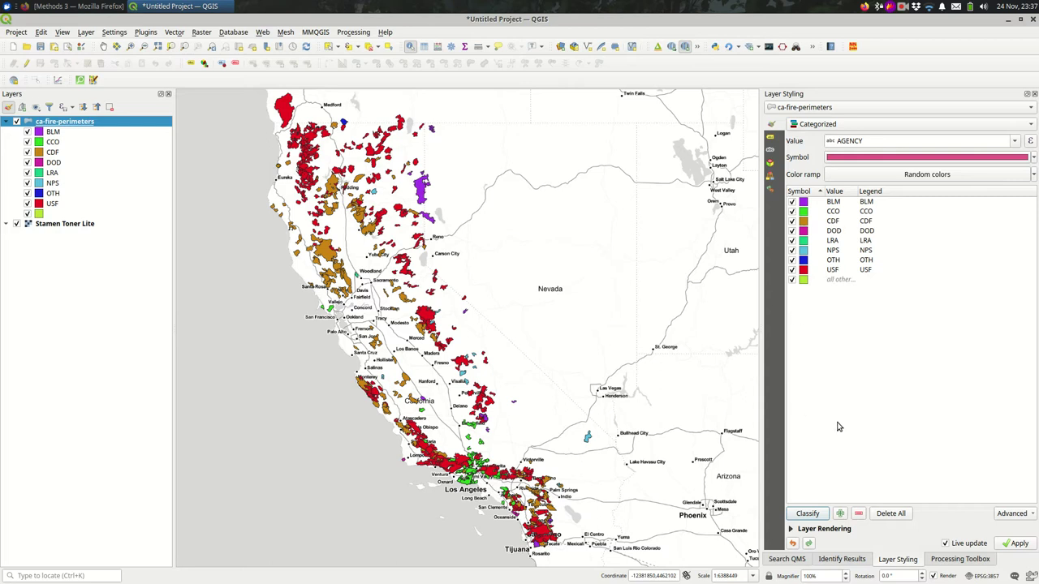
Step: Restyle as Graduated on GIS_ACRES with five Equal Count classes, then inspect class colours
left_click(1020, 126)
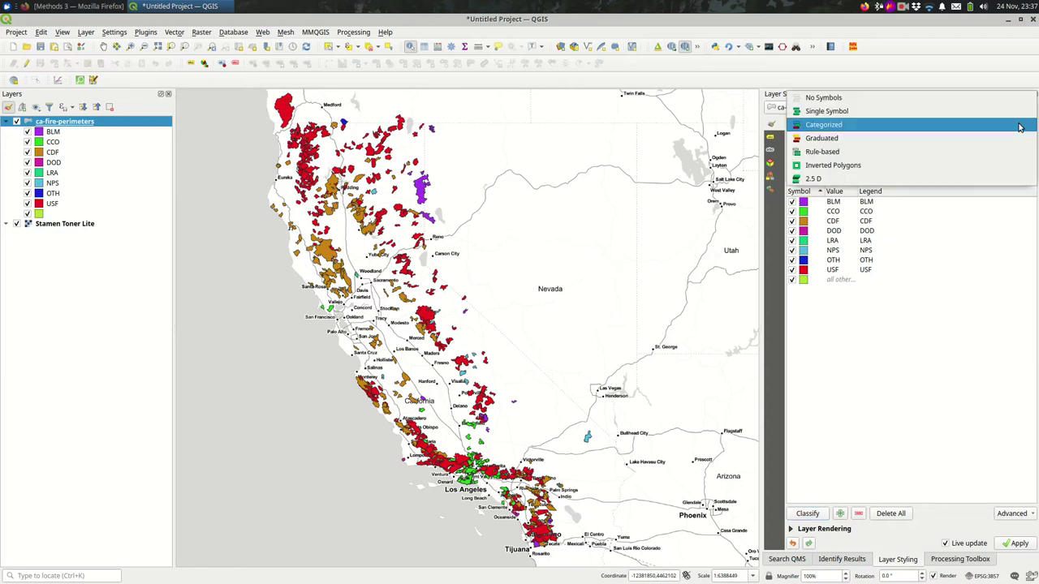
left_click(1019, 138)
left_click(1016, 143)
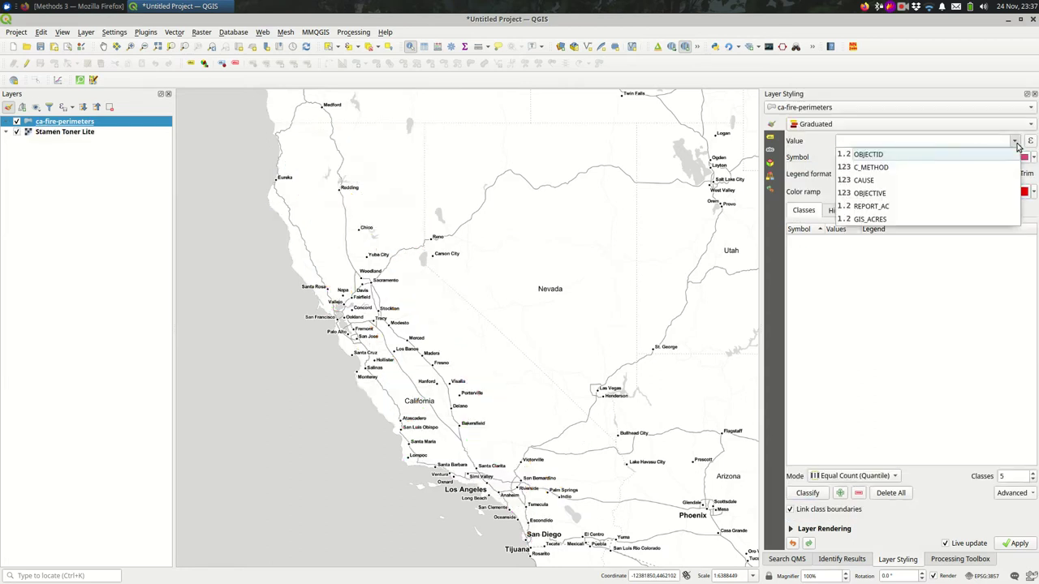
left_click(925, 219)
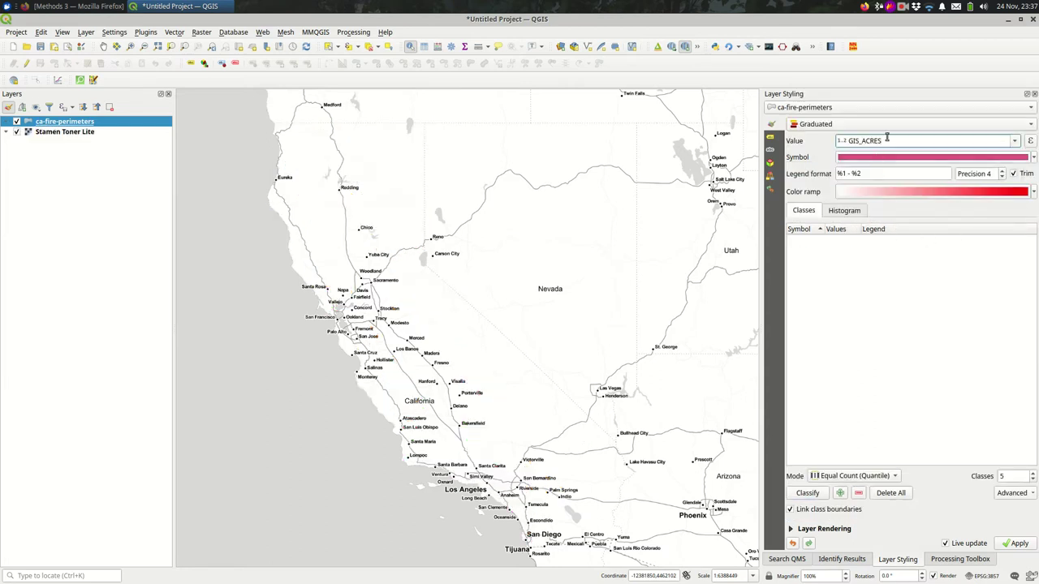
left_click(810, 492)
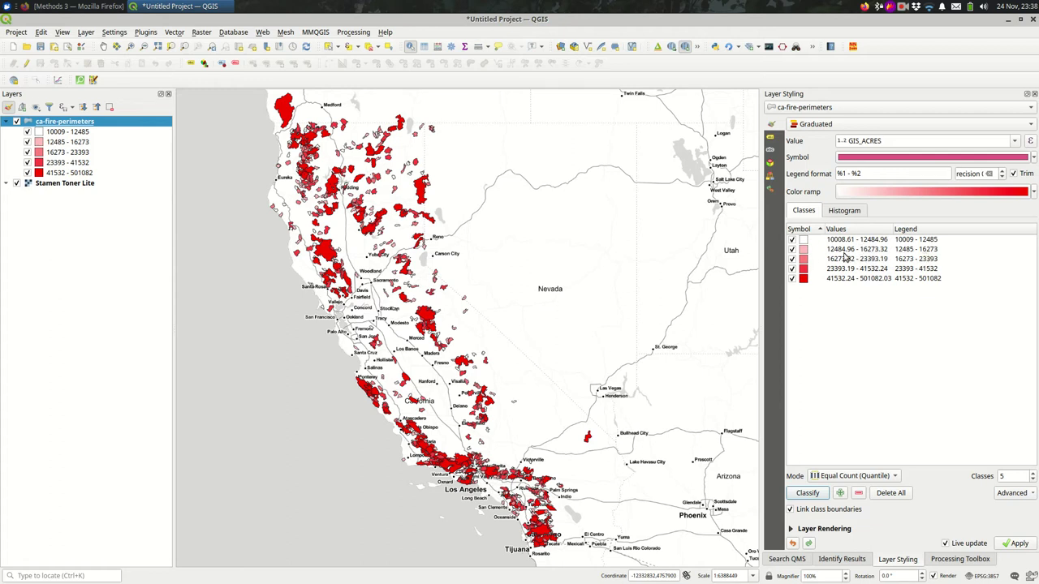
left_click(849, 250)
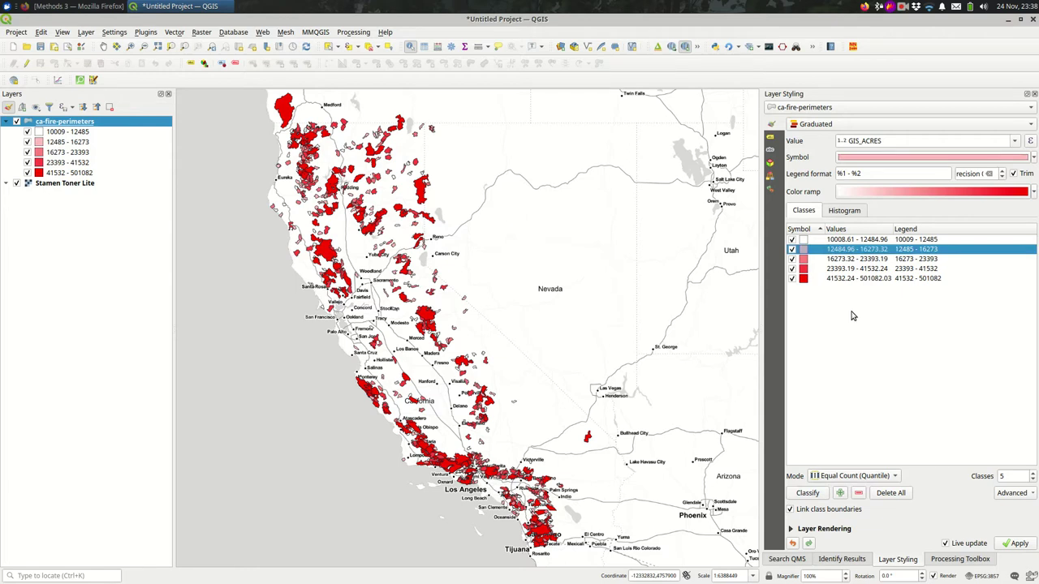
left_click(863, 270)
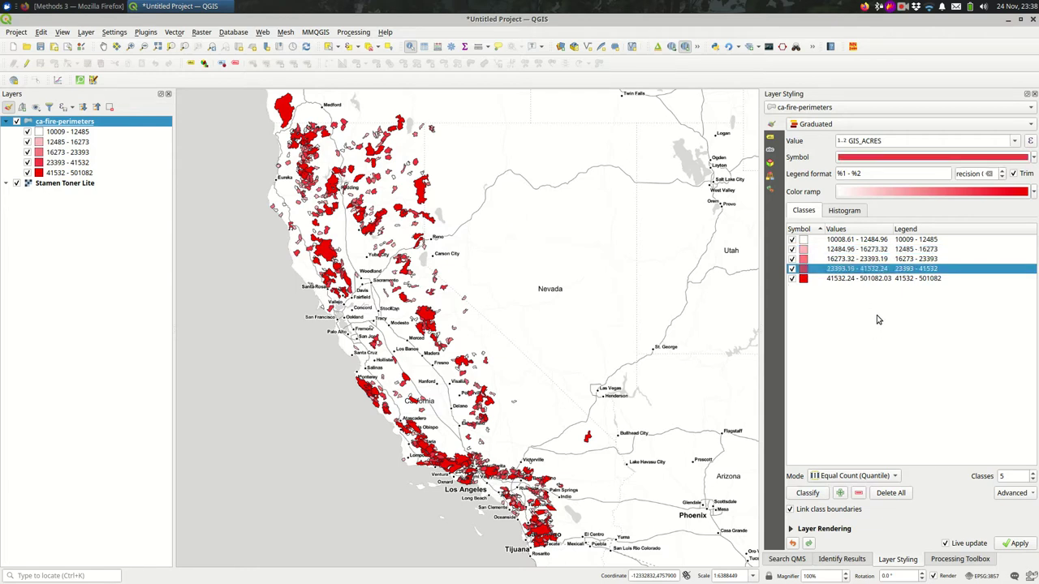
Step: Convert the graduated classes to Rule-based styling and delete all five resulting rules
left_click(907, 125)
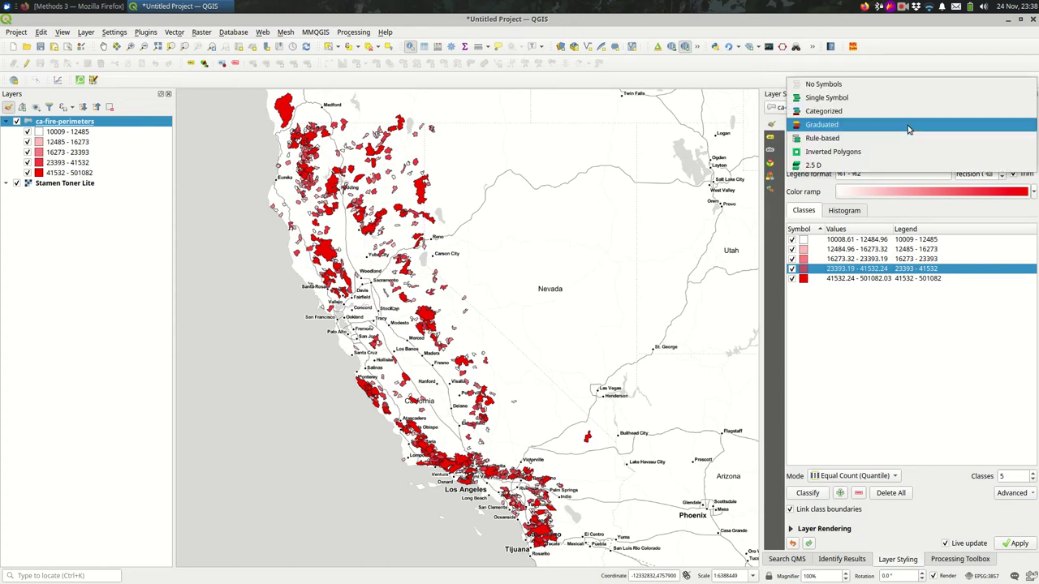
left_click(907, 134)
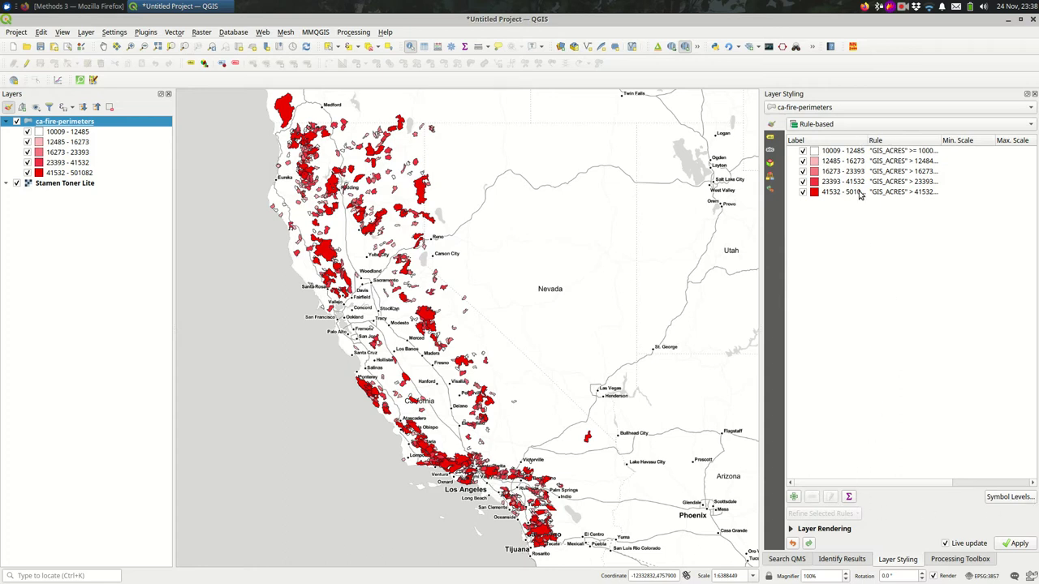
left_click(848, 152)
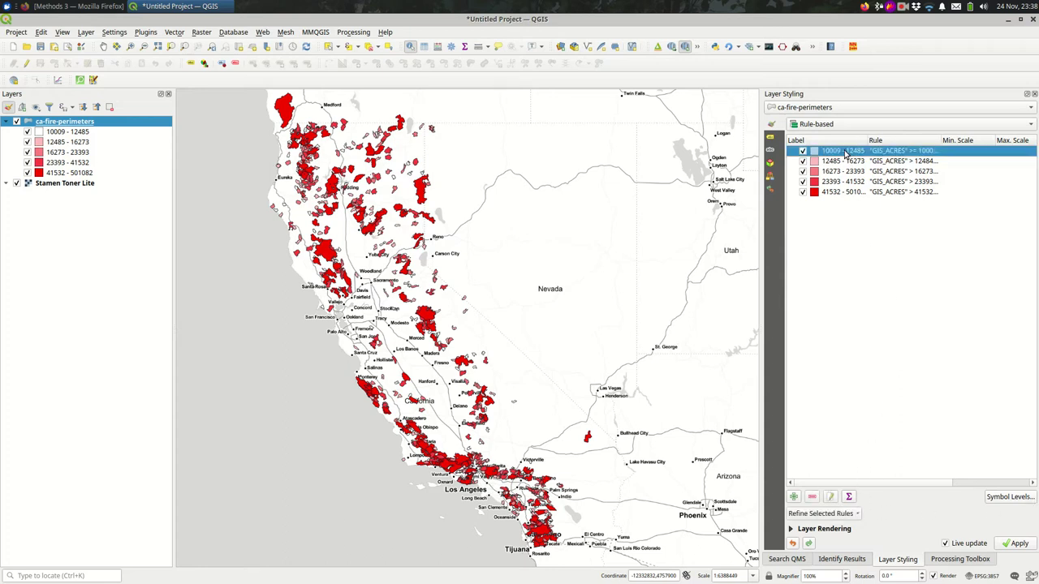
left_click(850, 193, "shift")
left_click(811, 497)
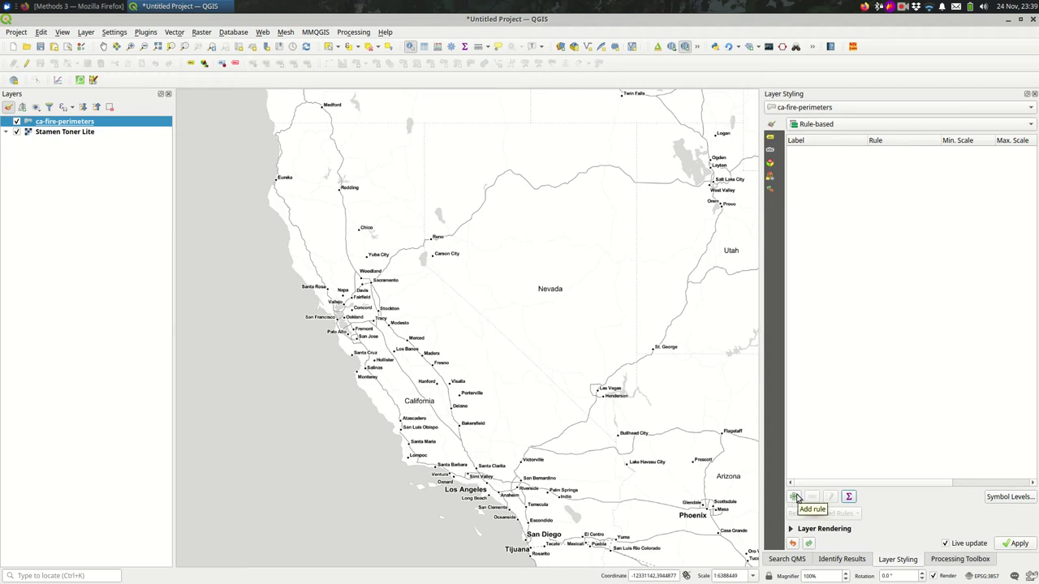
Step: Add a new rule labelled 'LA over 100k' with the map zoomed to Los Angeles
left_click(795, 496)
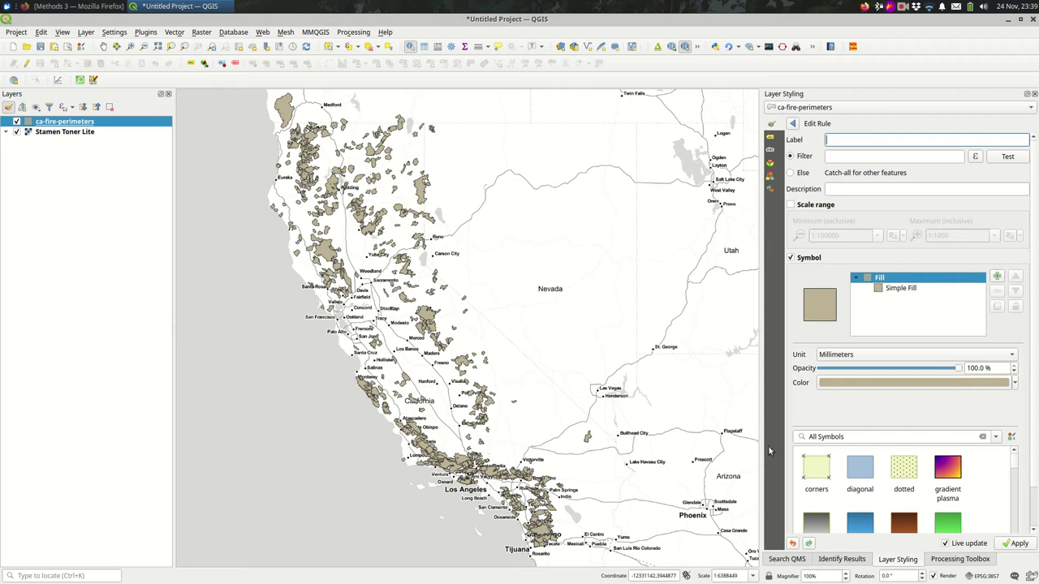
scroll(471, 486, "up", 2)
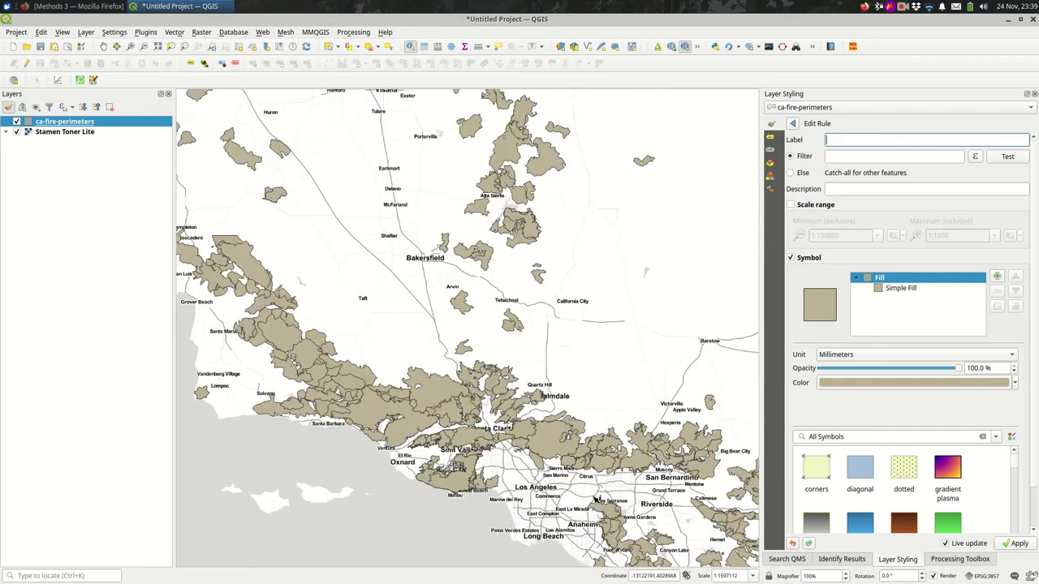
left_click_drag(593, 498, 510, 448)
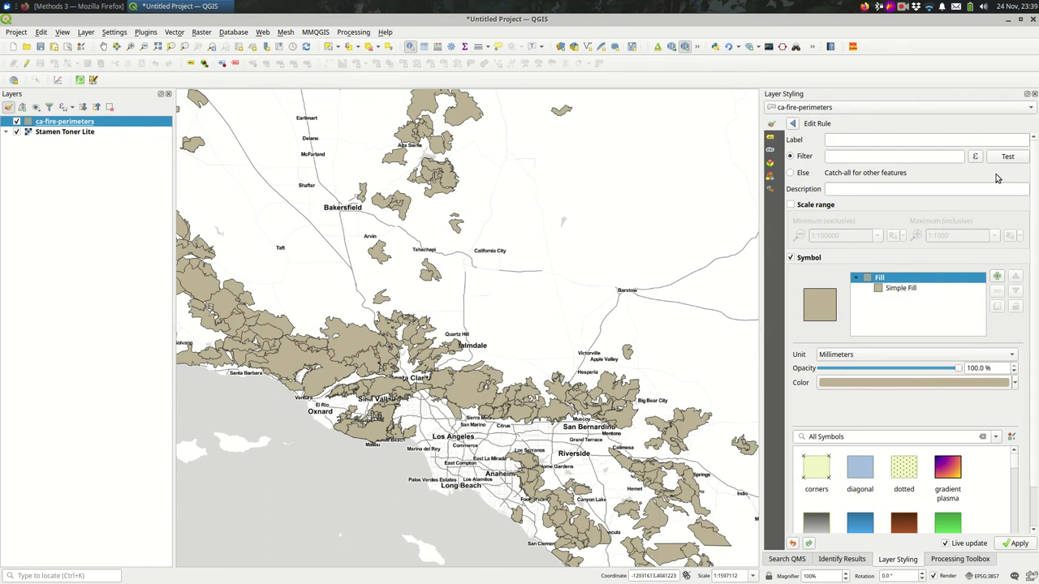
left_click_drag(769, 205, 741, 219)
left_click(897, 140)
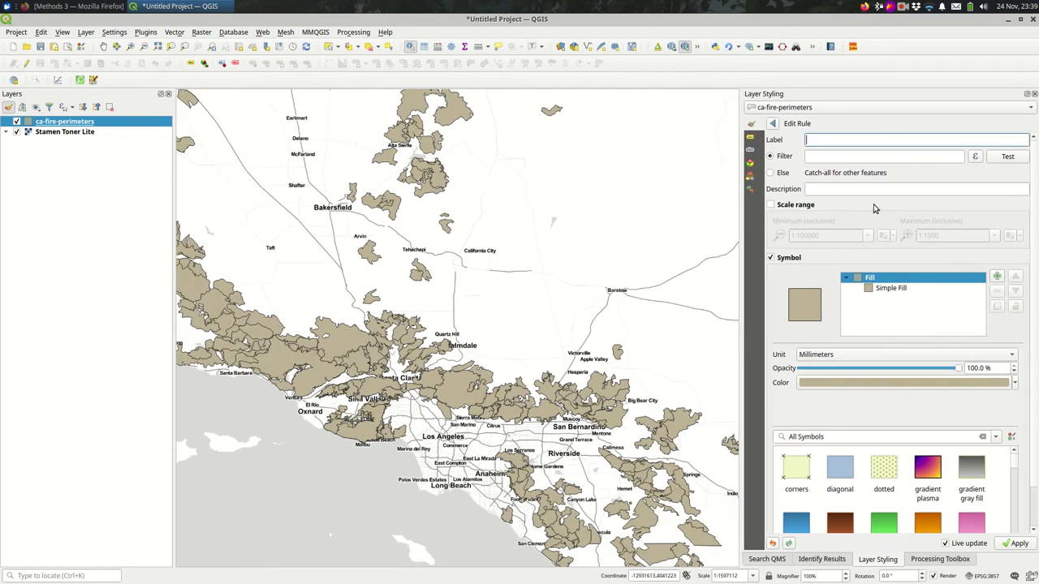
type("LA over 100k")
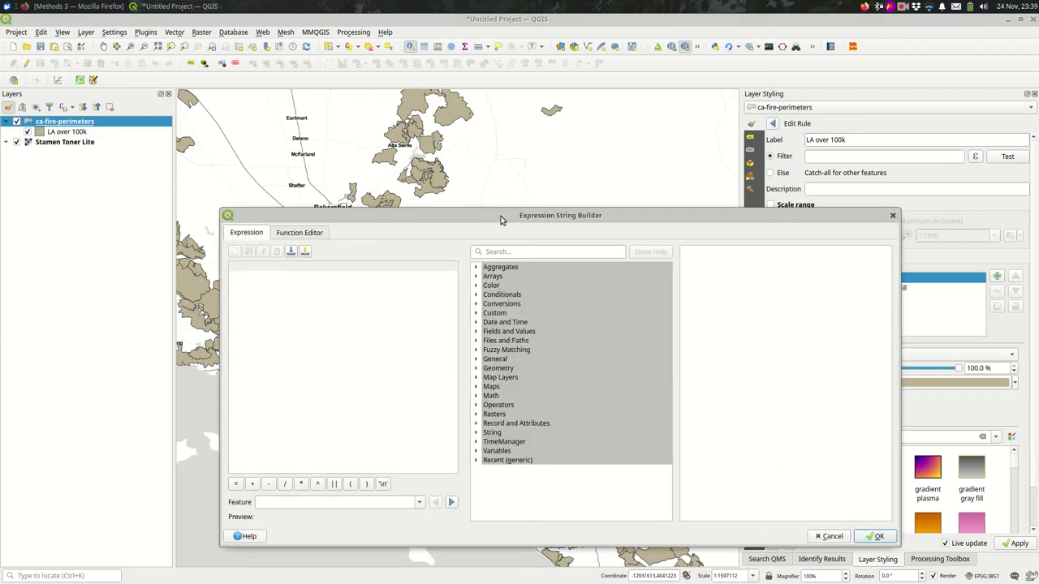
Step: Set the rule filter to "UNIT_ID" = 'LAC' AND "GIS_ACRES" > 100000
left_click_drag(501, 219, 513, 125)
left_click(508, 237)
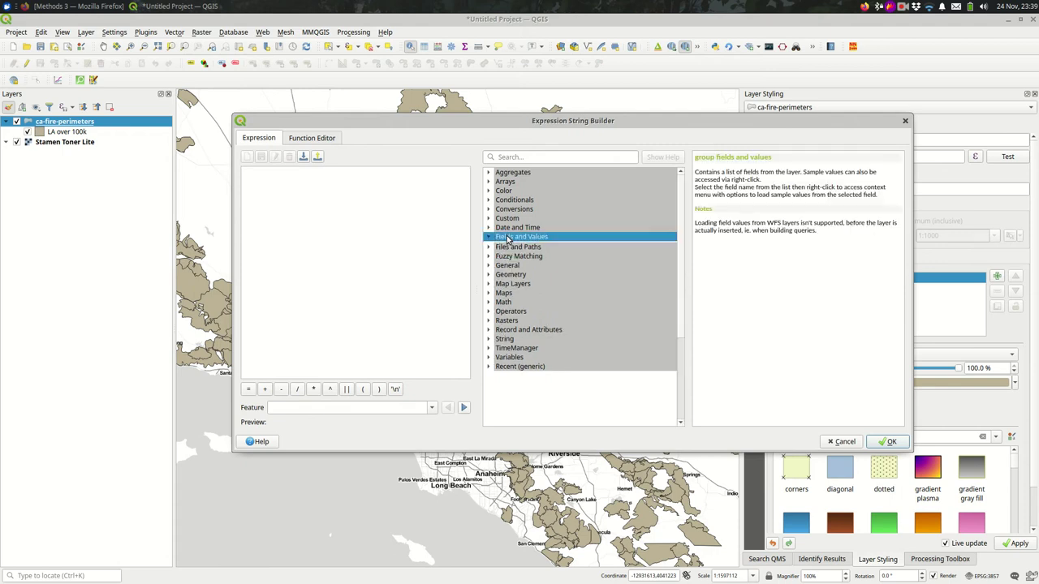
double_click(508, 237)
left_click(528, 287)
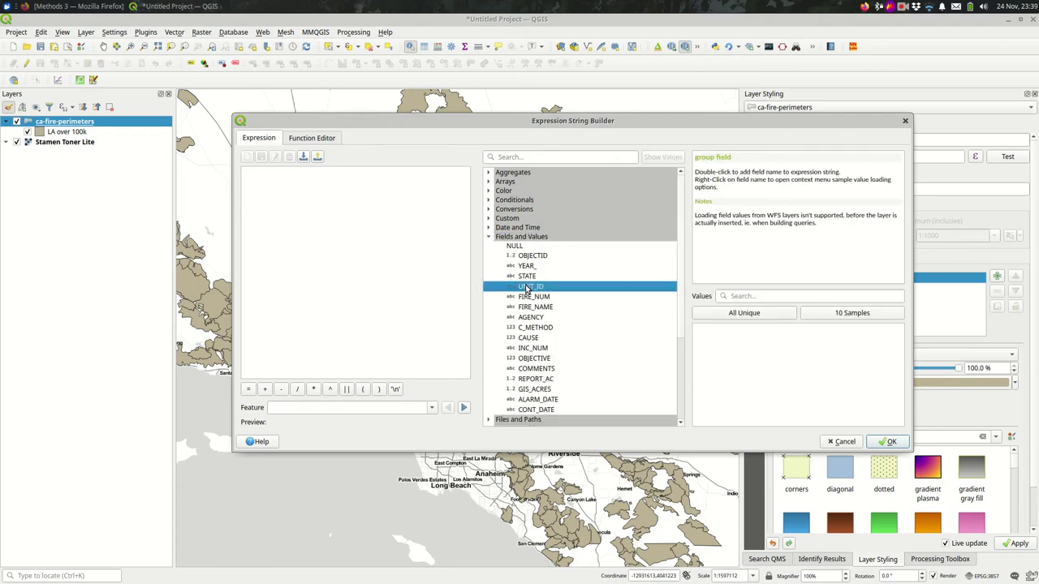
double_click(527, 287)
type("= ")
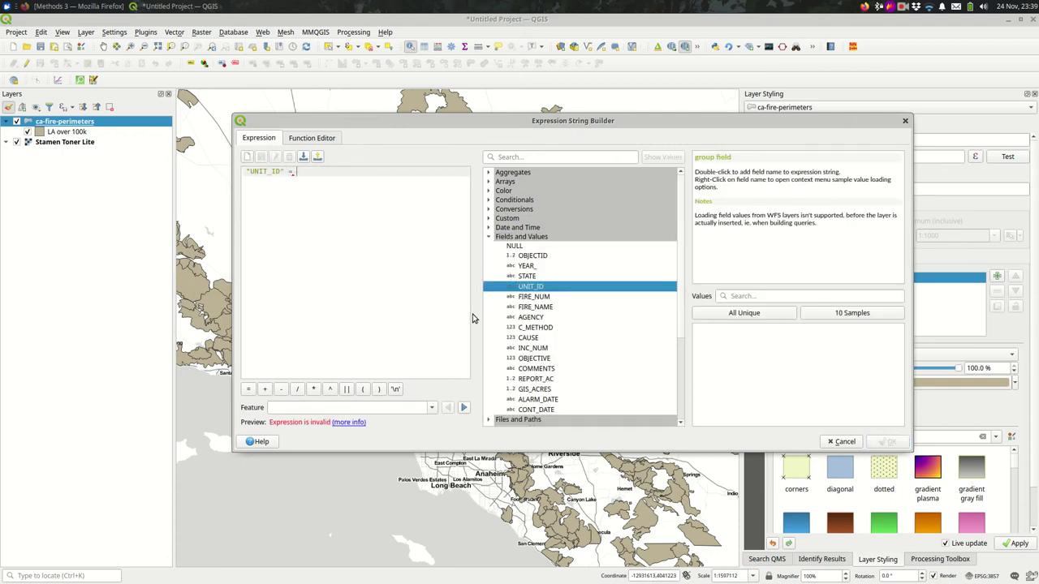
type("'LAC'")
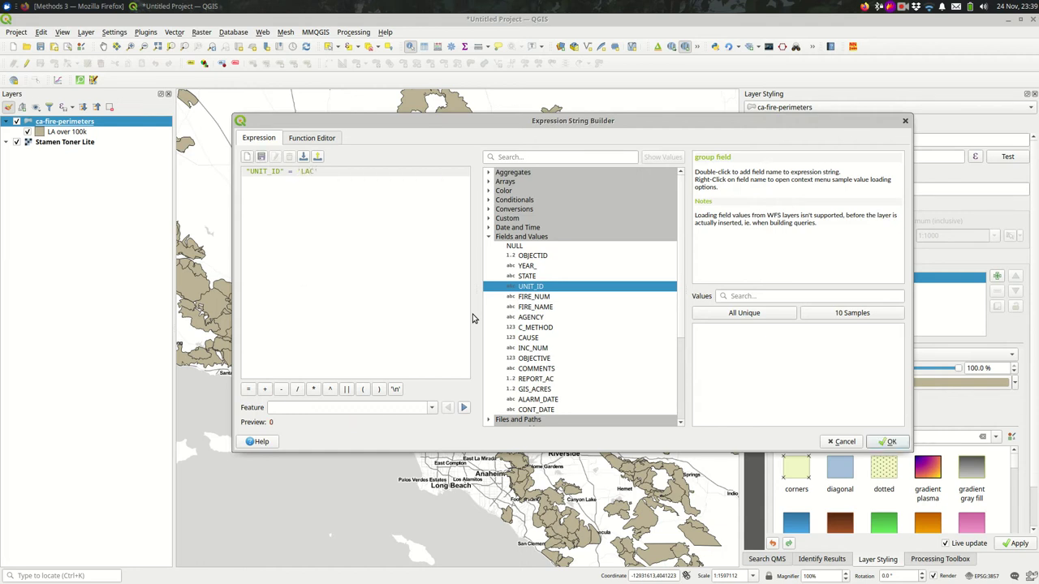
type(" AND")
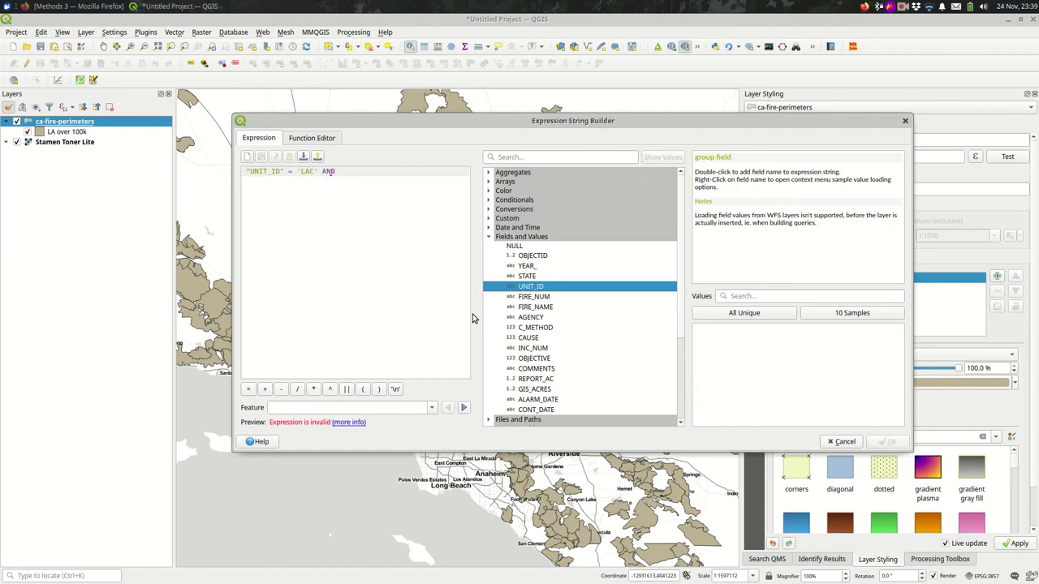
double_click(557, 390)
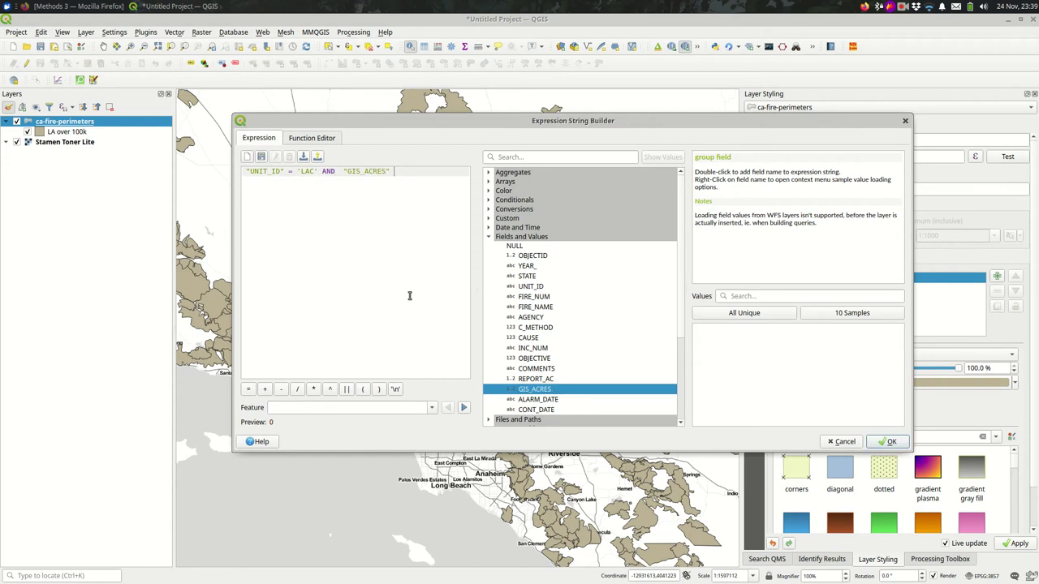
type("> 100000")
left_click(886, 442)
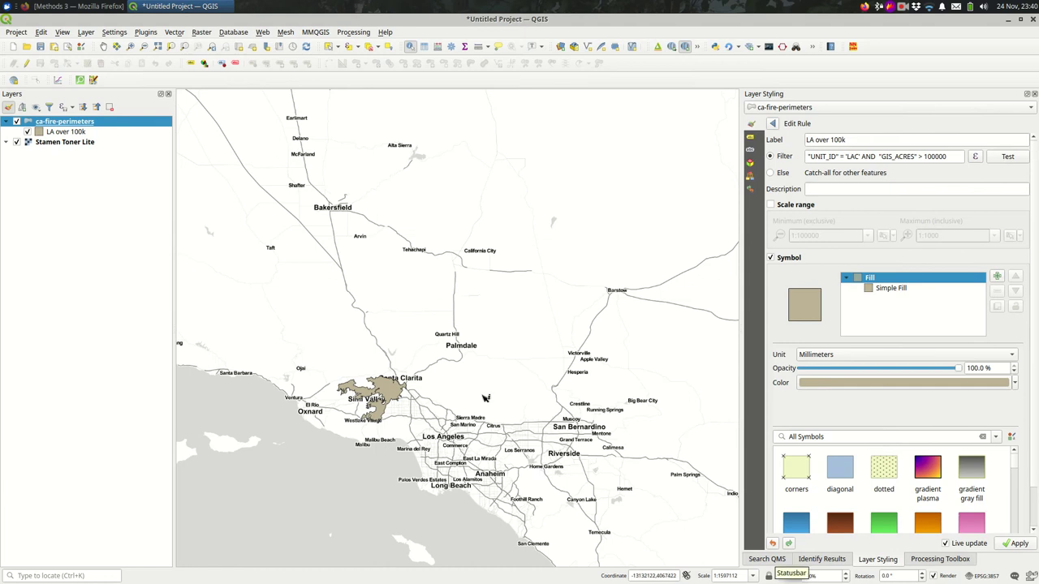
scroll(484, 397, "down", 3)
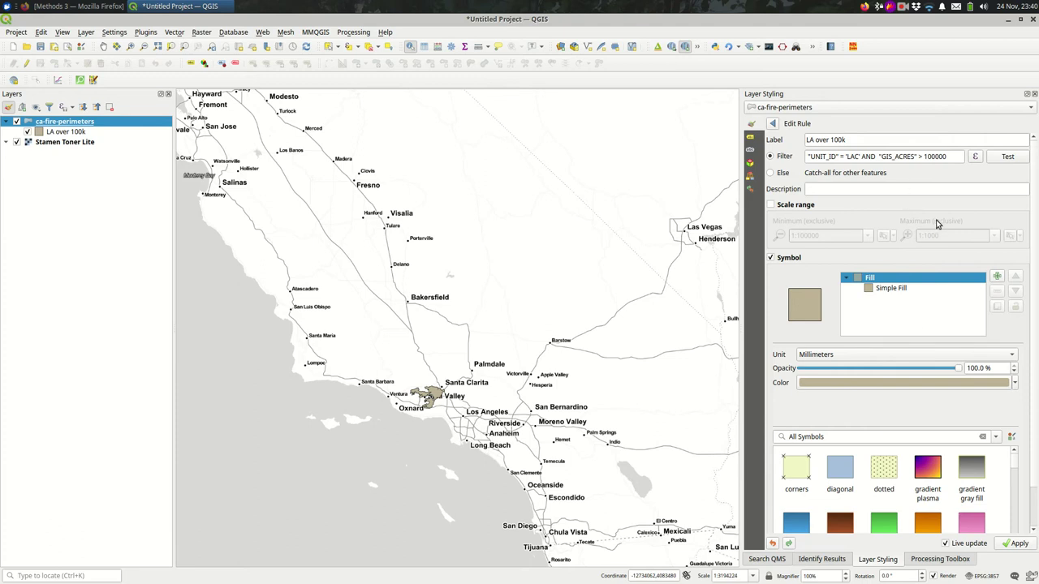
Step: Give the LA over 100k rule a Simple Fill in strong red (#f33e47)
left_click(901, 287)
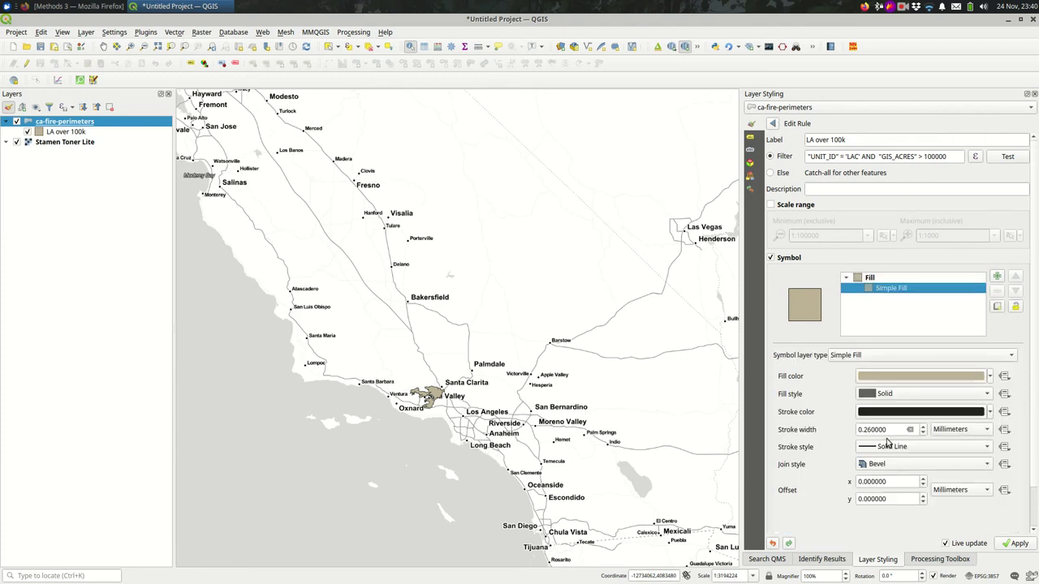
left_click(904, 356)
left_click(904, 355)
left_click(913, 448)
left_click(897, 445)
left_click(905, 377)
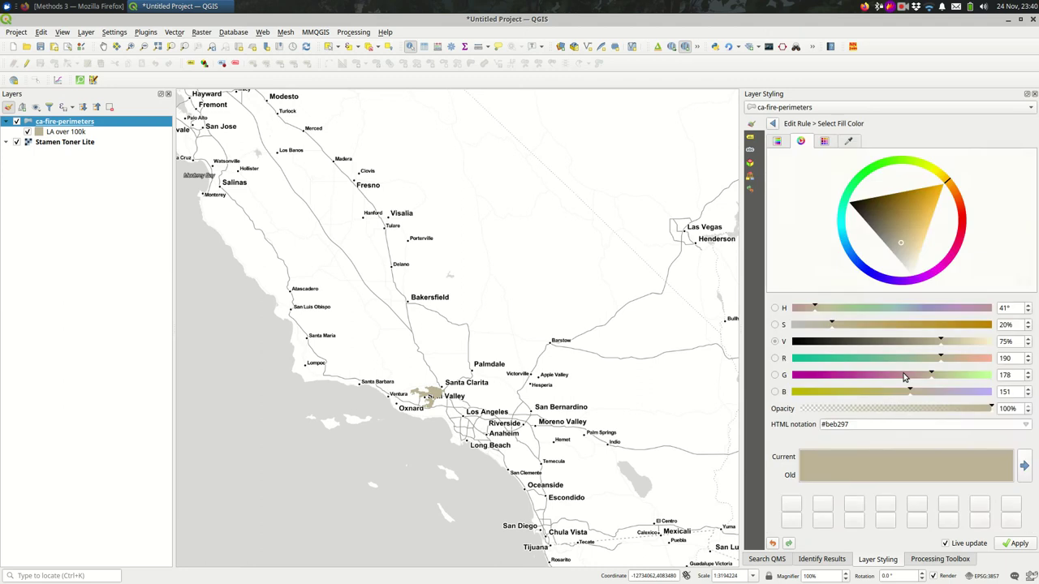
left_click(956, 231)
left_click_drag(937, 231, 932, 231)
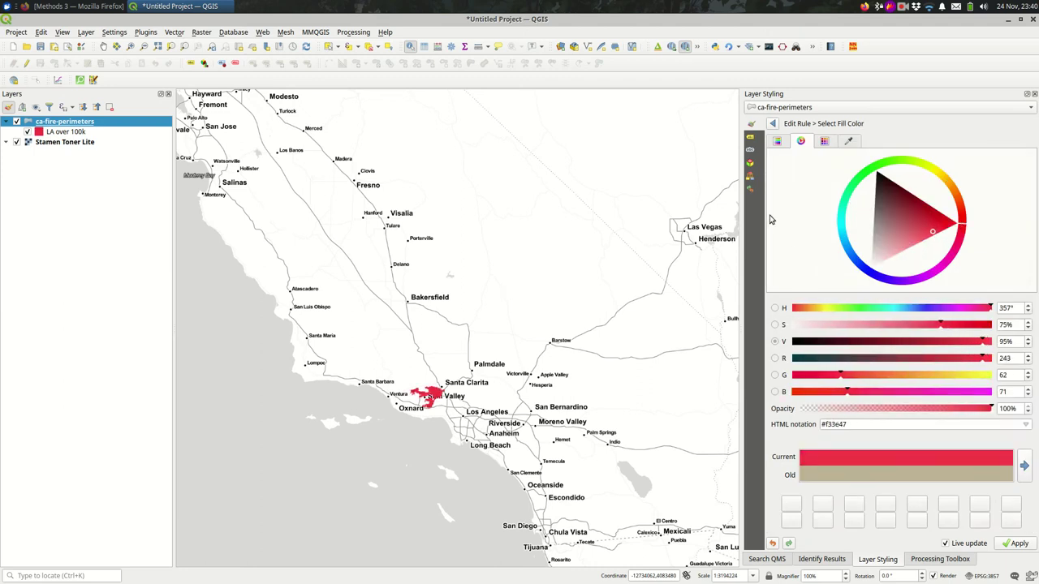
left_click(772, 124)
left_click(773, 123)
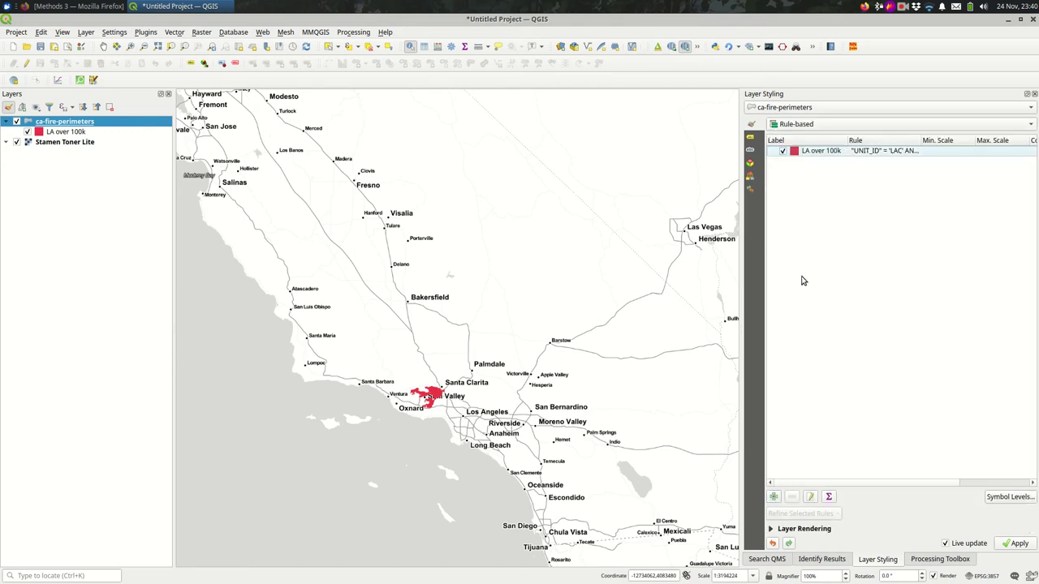
Step: Add a second, catch-all Else rule for all remaining fire perimeters
left_click(773, 496)
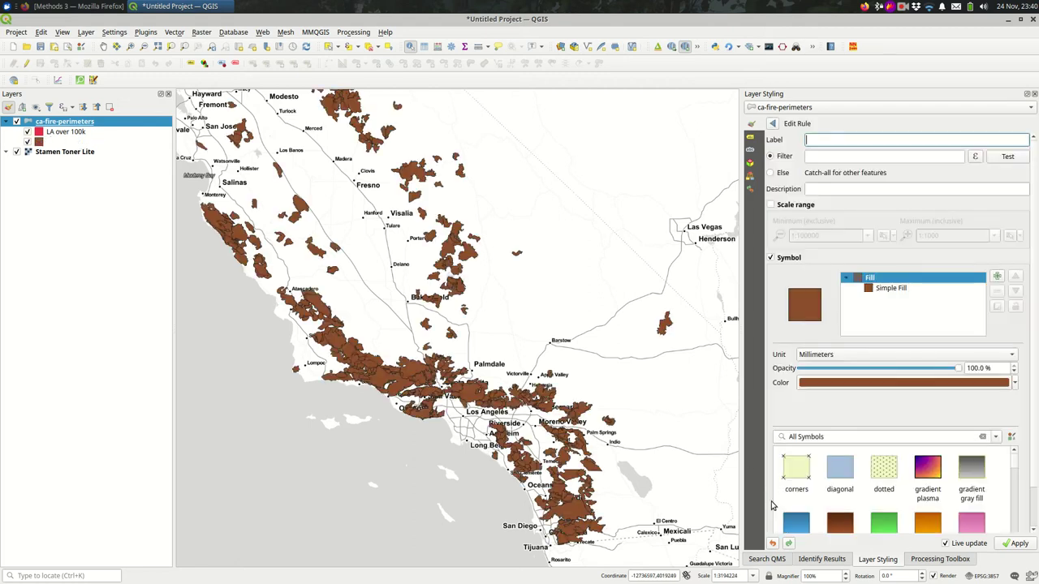
left_click(771, 173)
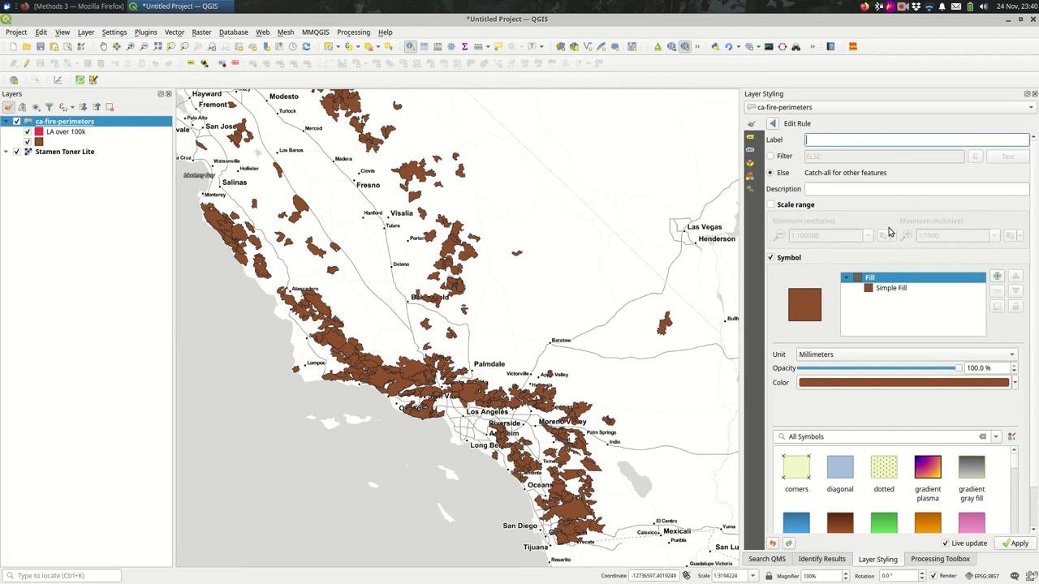
left_click(891, 288)
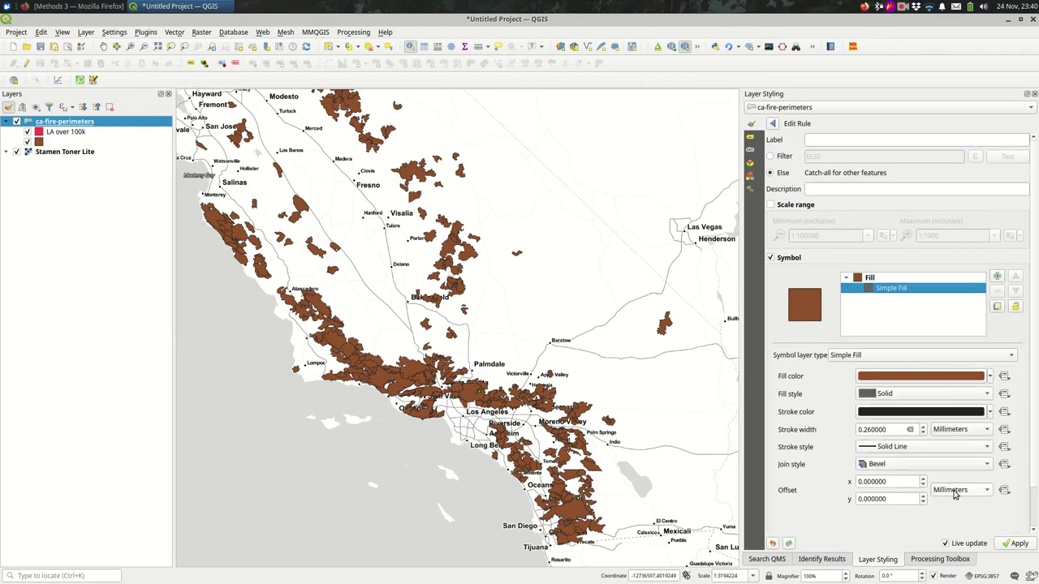
Step: Change the Else rule's fill to a light pink with low opacity
left_click(906, 376)
left_click(962, 239)
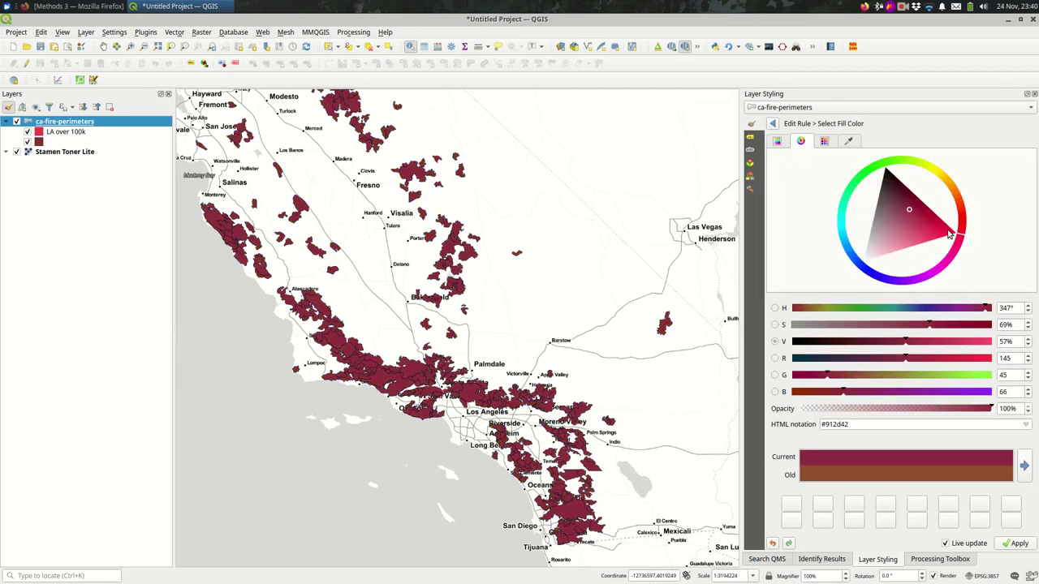
left_click(935, 228)
left_click(914, 248)
left_click(899, 251)
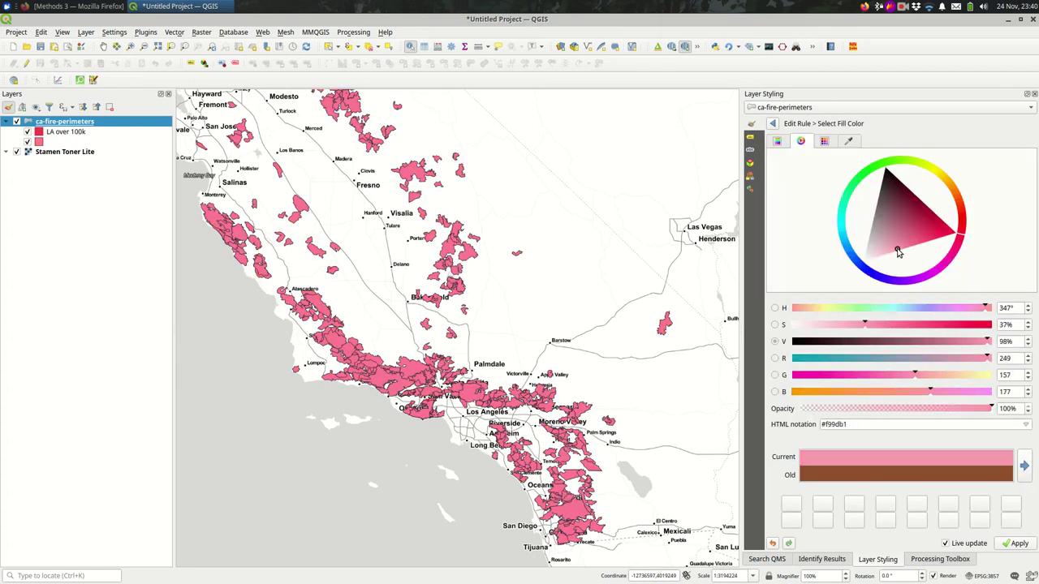
left_click(898, 251)
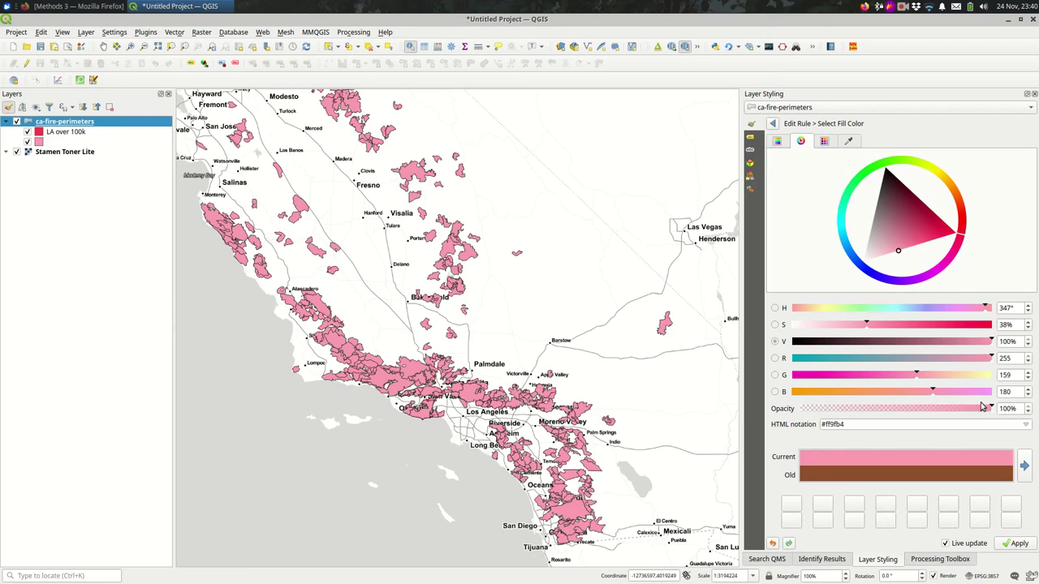
left_click_drag(990, 408, 846, 422)
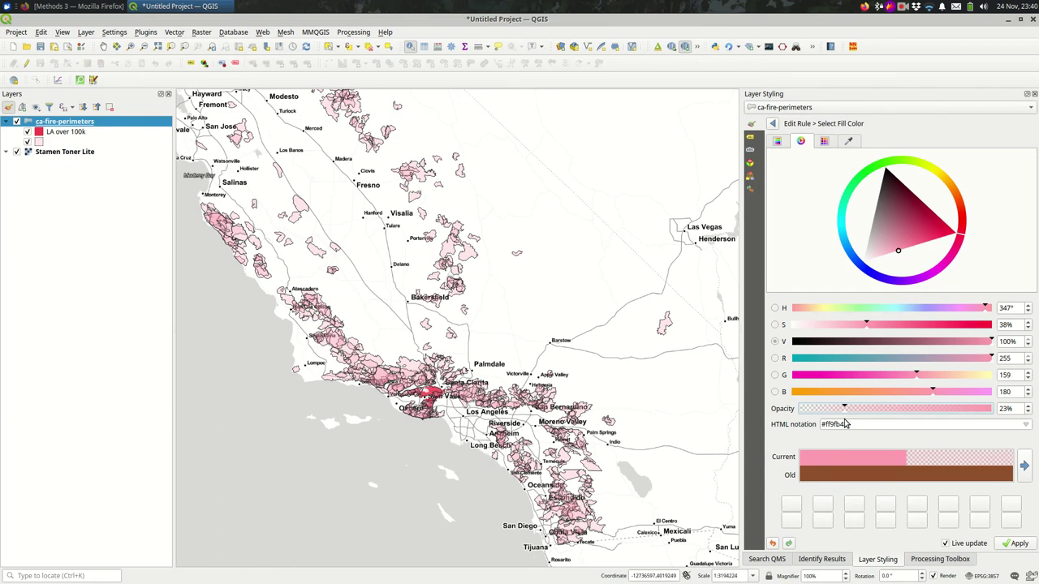
Step: Set the pink fill's stroke style to No Pen, removing its outline
left_click(771, 123)
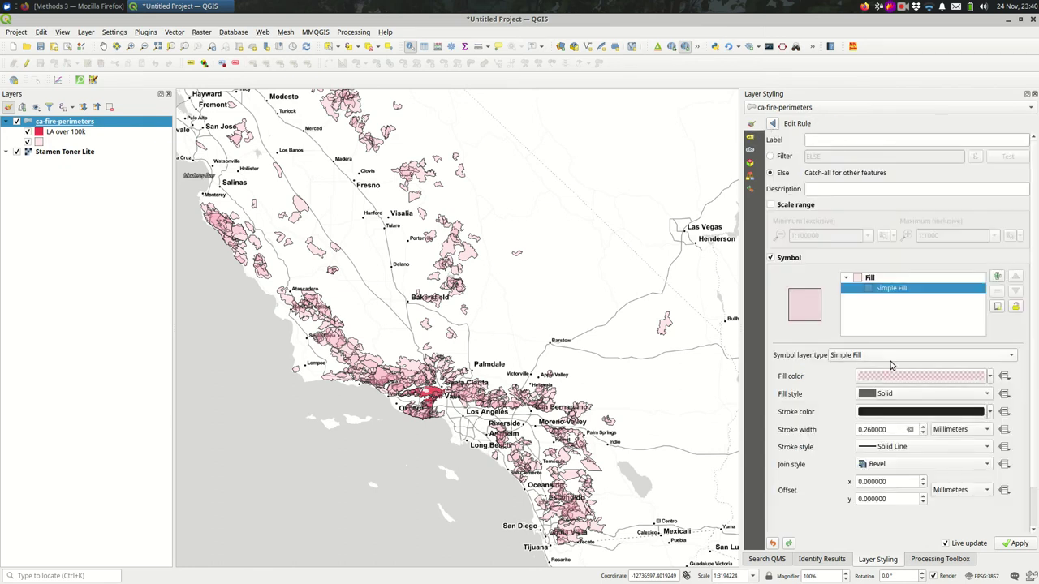
left_click(908, 446)
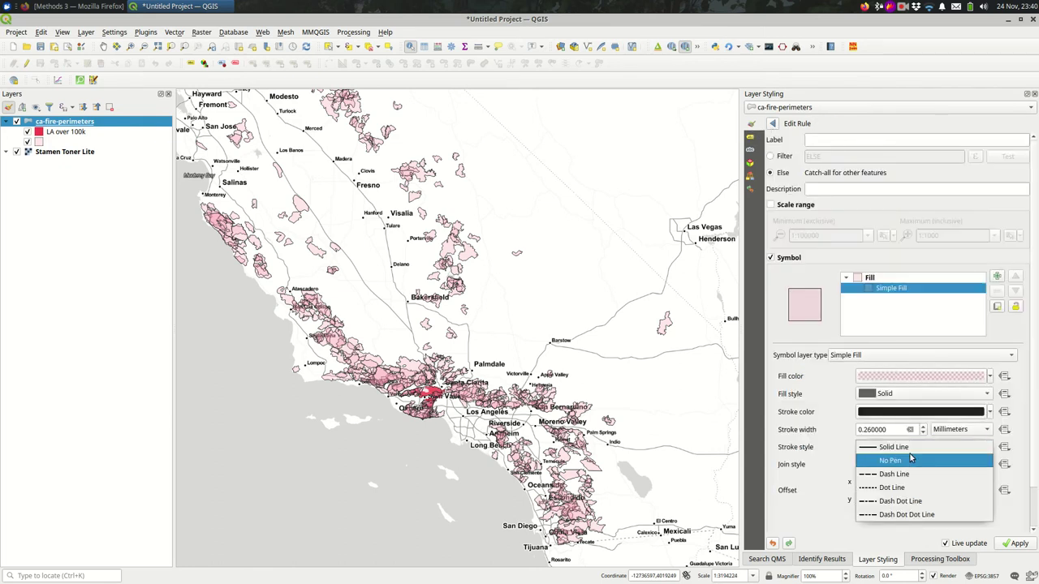
left_click(910, 459)
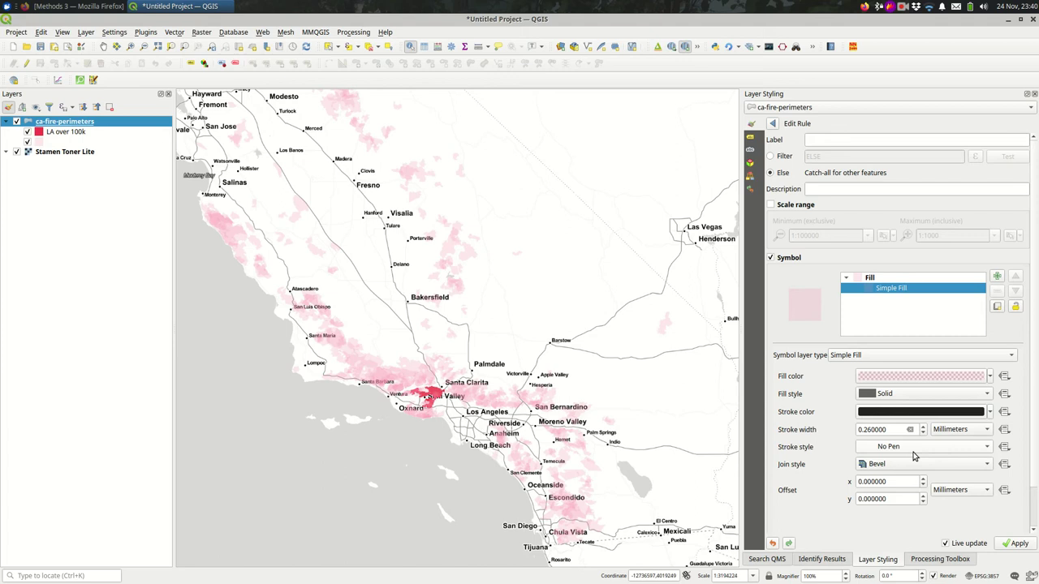
scroll(430, 402, "up", 2)
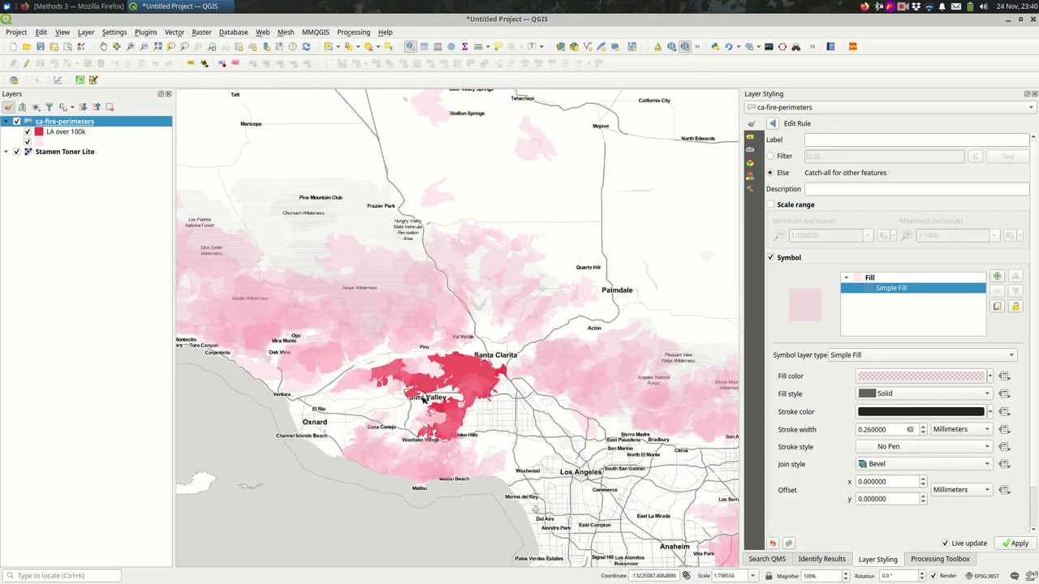
scroll(423, 399, "up", 1)
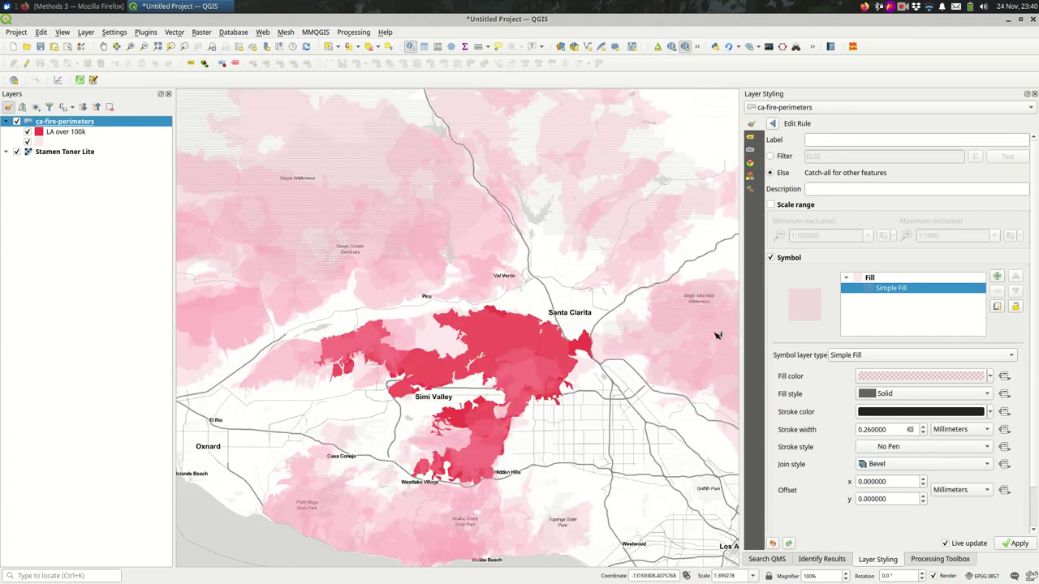
left_click(772, 124)
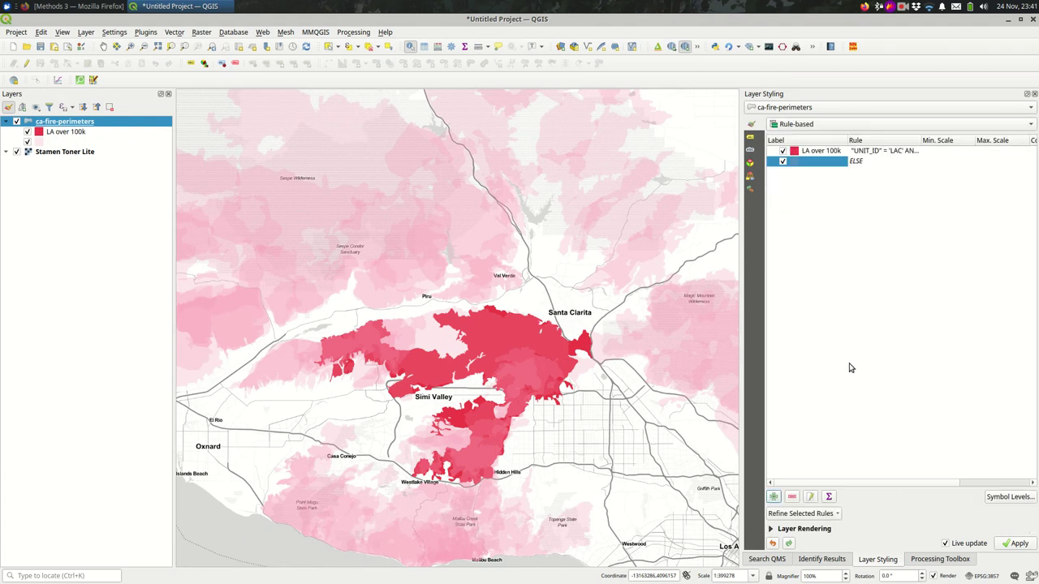
Step: Give the LA over 100k rule symbol level 1 so red fires render on top
left_click(1008, 499)
double_click(859, 180)
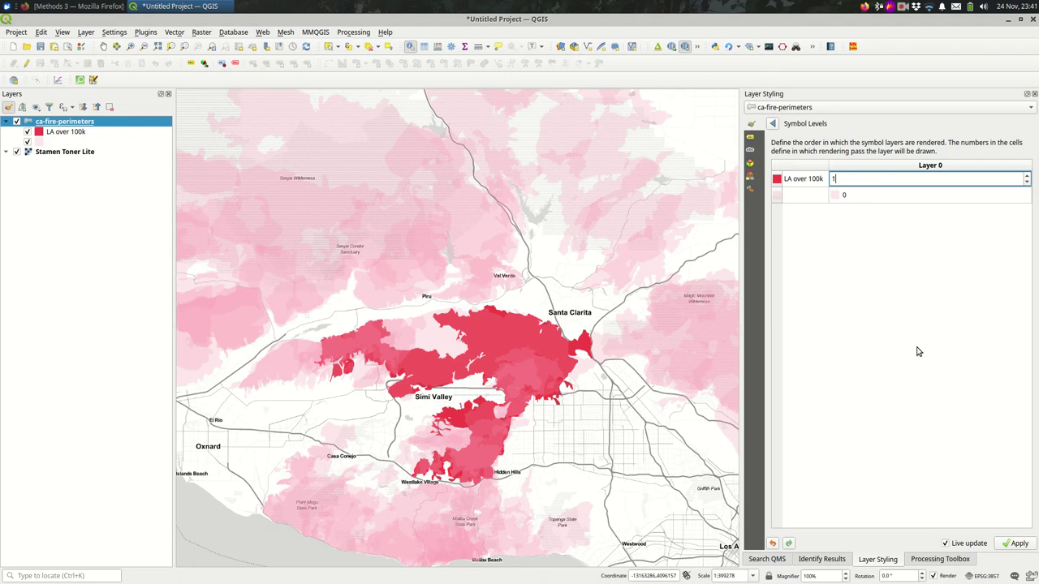
key("Return")
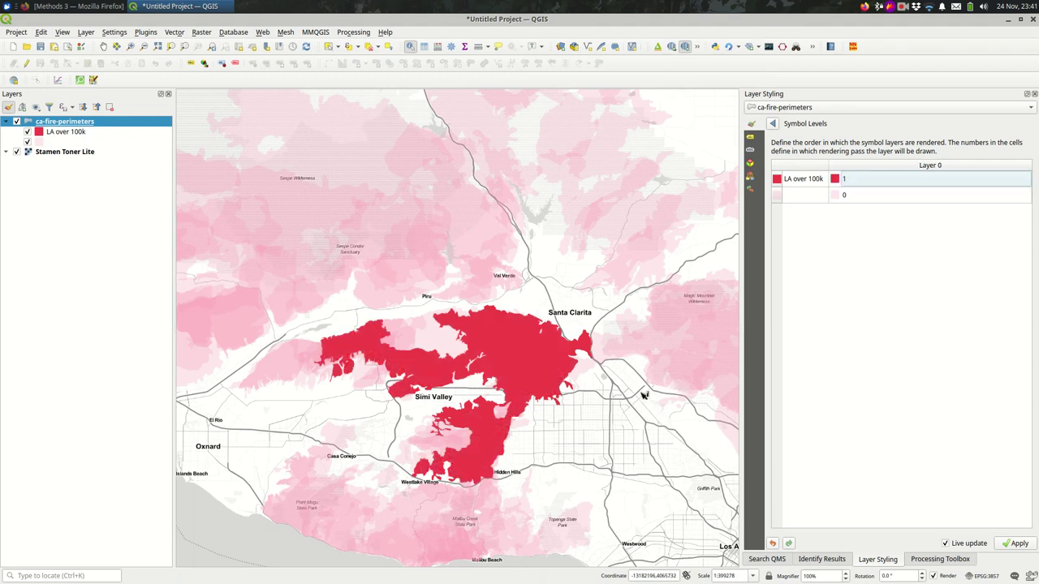
left_click(772, 123)
scroll(568, 268, "down", 2)
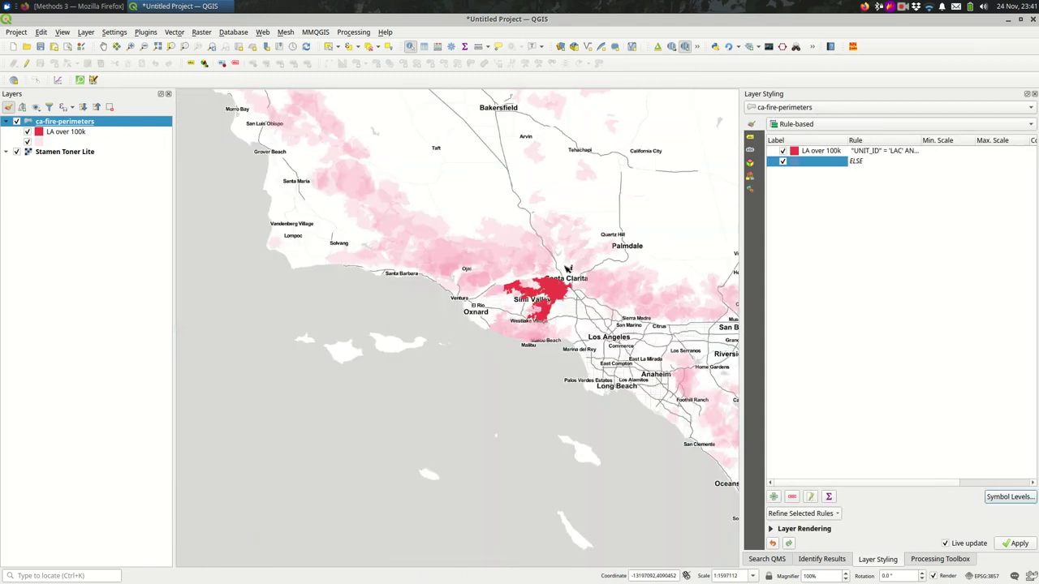
Step: Frame the central and southern California fires and inspect the LA over 100k rule's definition
scroll(568, 269, "down", 1)
left_click_drag(600, 284, 513, 390)
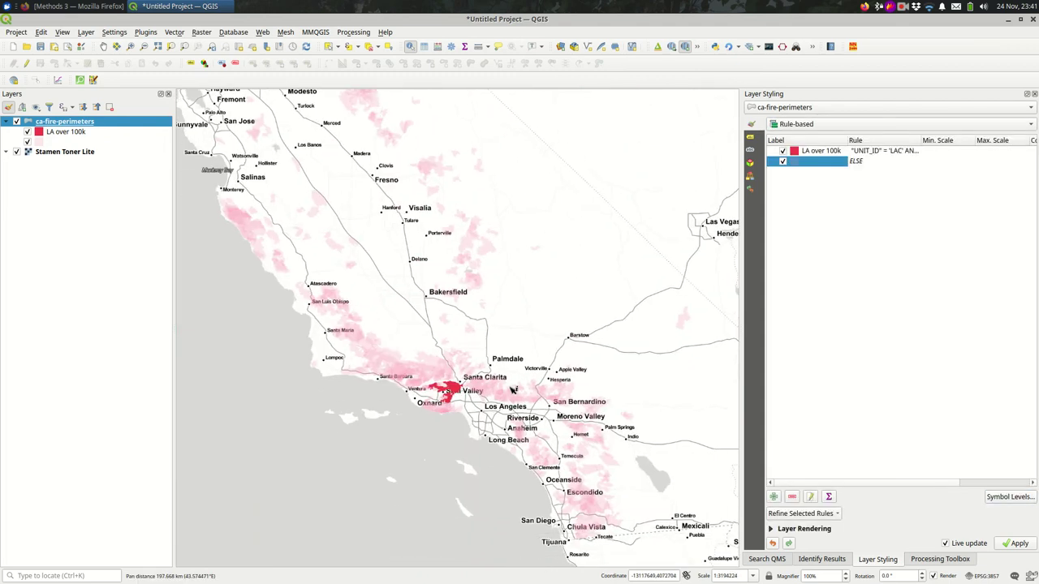
left_click_drag(450, 485, 477, 459)
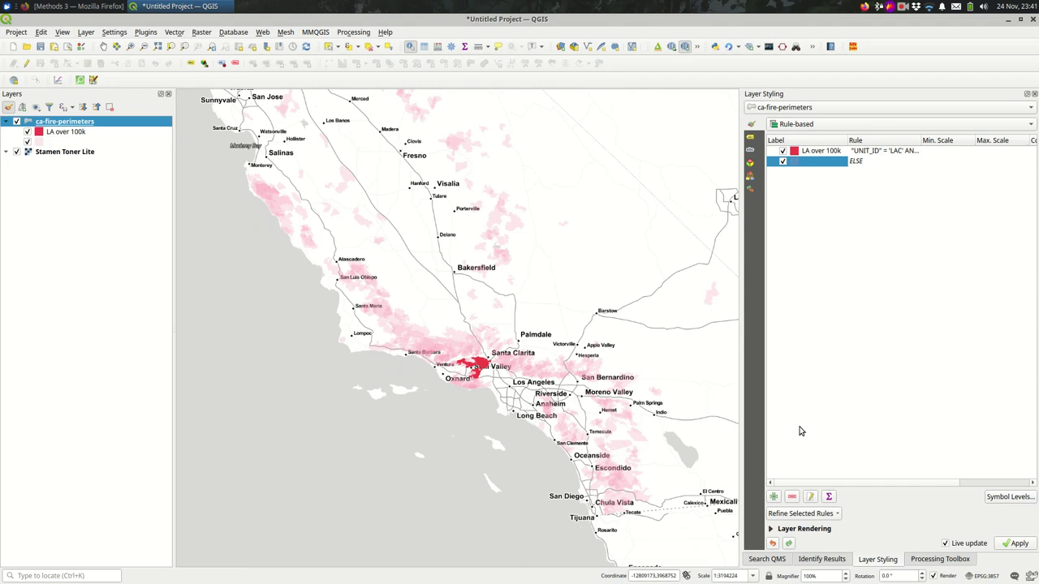
left_click(859, 153)
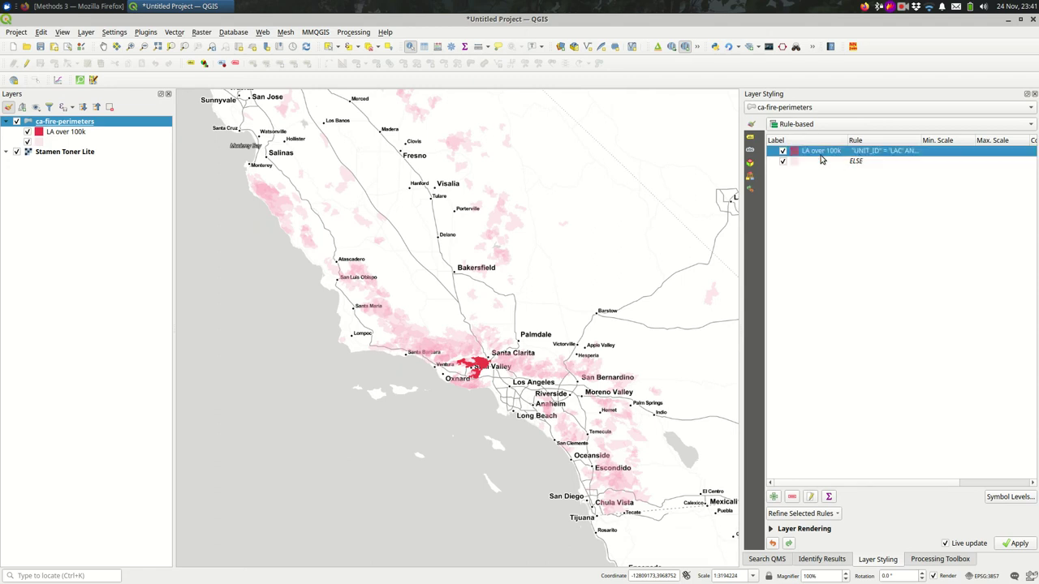
double_click(825, 155)
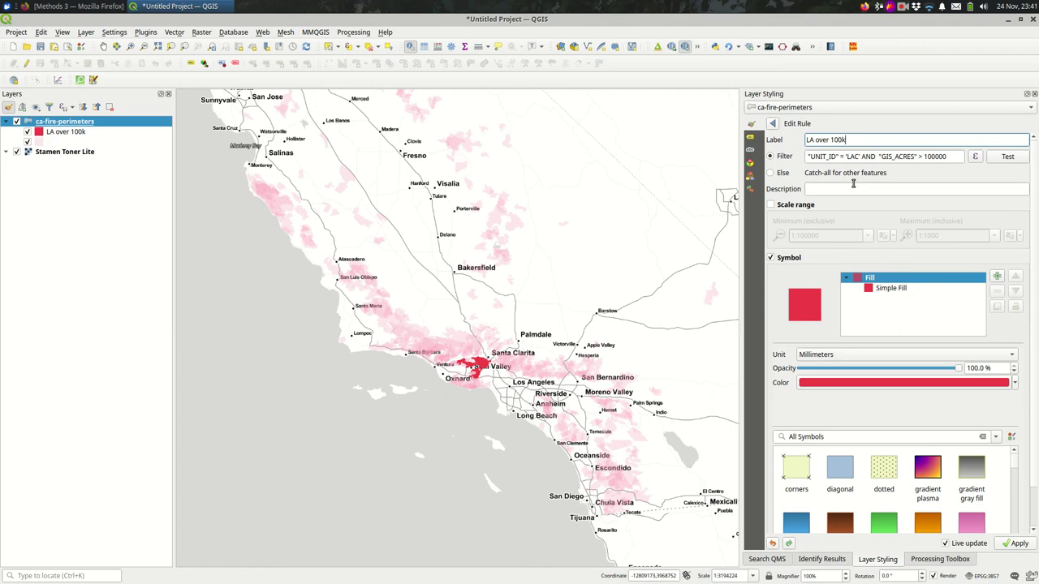
left_click(773, 123)
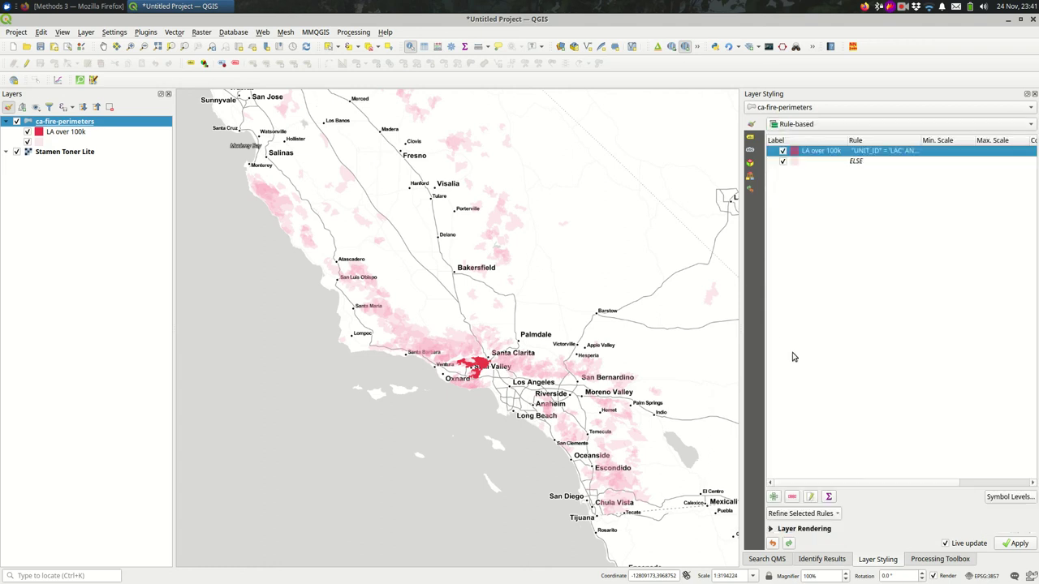
Step: Toggle the faded ELSE rule and the LA over 100k rule off and on to compare them
left_click(782, 162)
left_click(782, 161)
left_click(783, 151)
left_click(782, 151)
left_click(783, 162)
left_click(783, 162)
Step: Style the fire perimeters as Graduated on GIS_ACRES, classified into five acreage classes
left_click(799, 124)
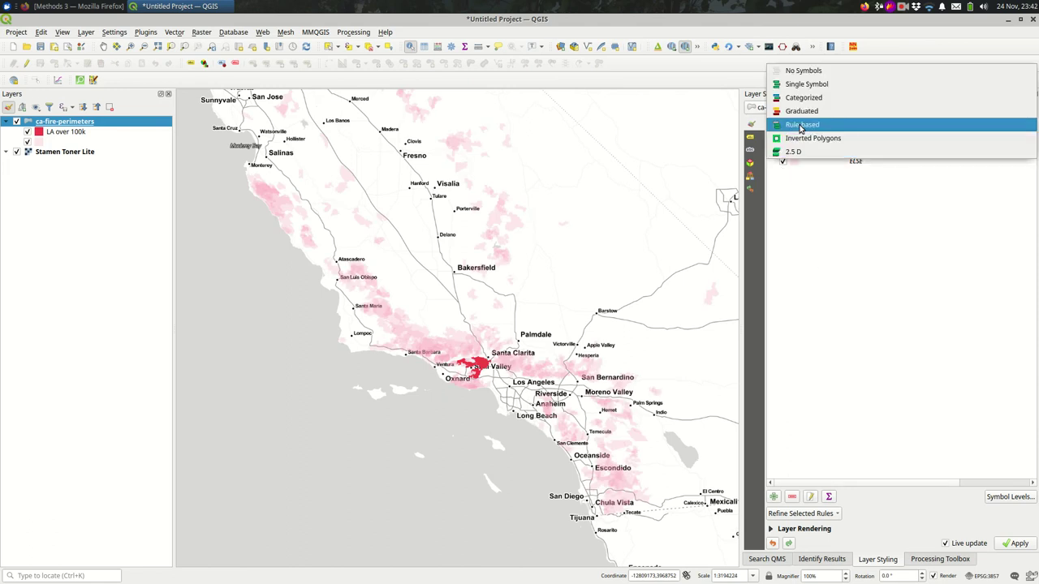
left_click(799, 114)
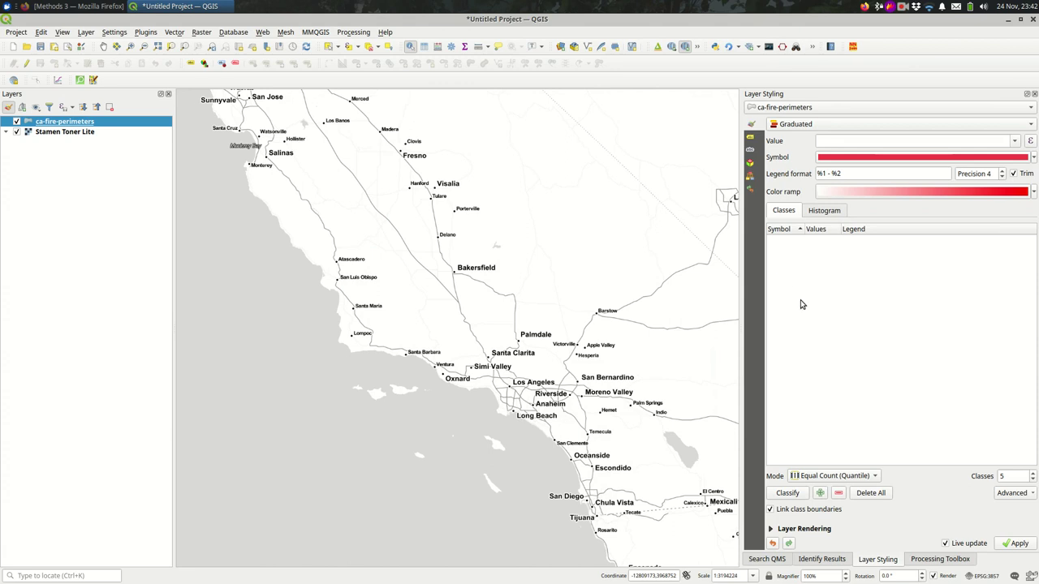
left_click(1015, 142)
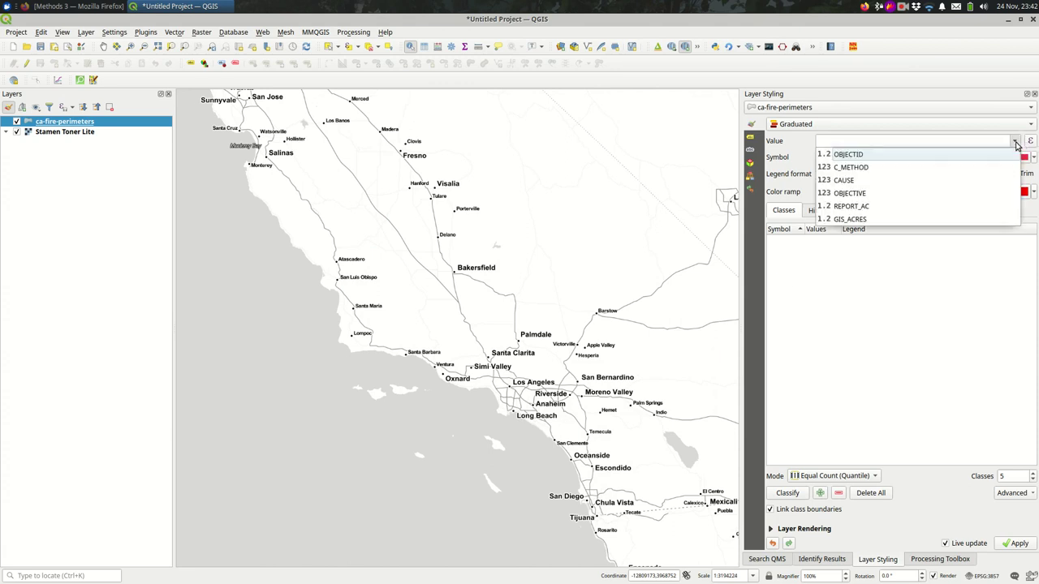
left_click(958, 219)
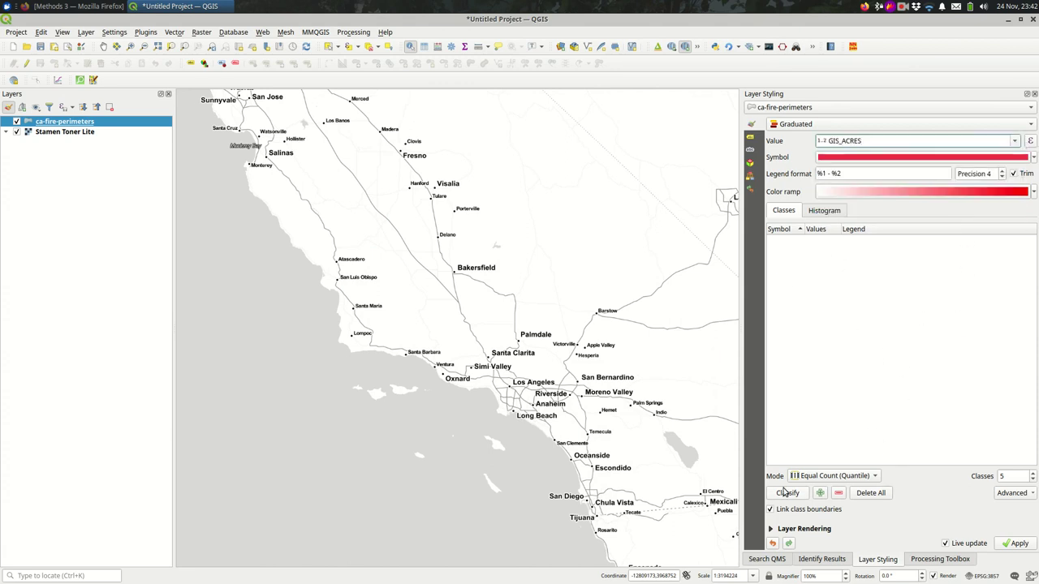
left_click(786, 493)
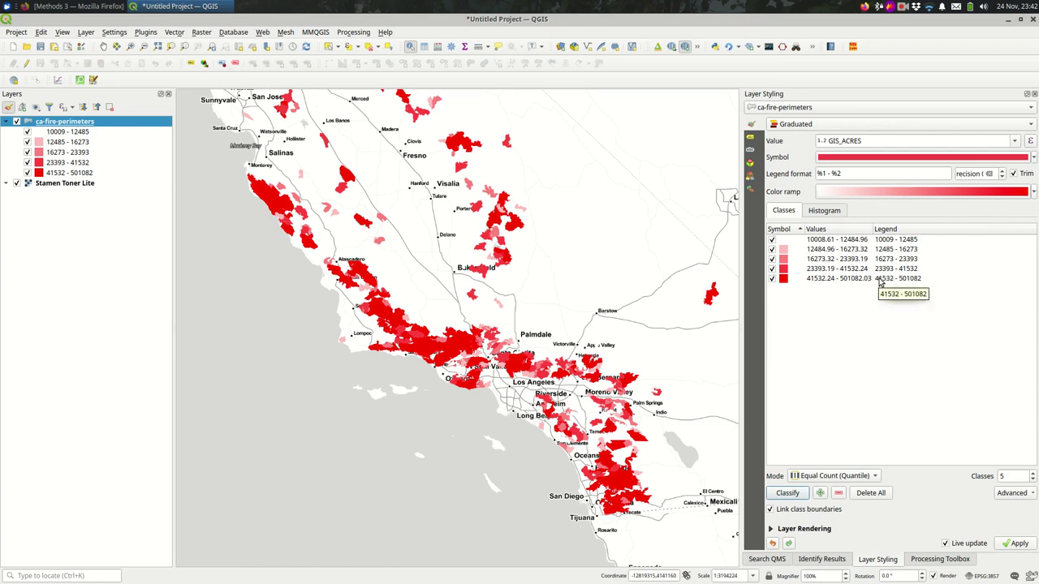
Step: Switch the renderer to Rule-based, turning the five GIS_ACRES classes into range rules
left_click(885, 127)
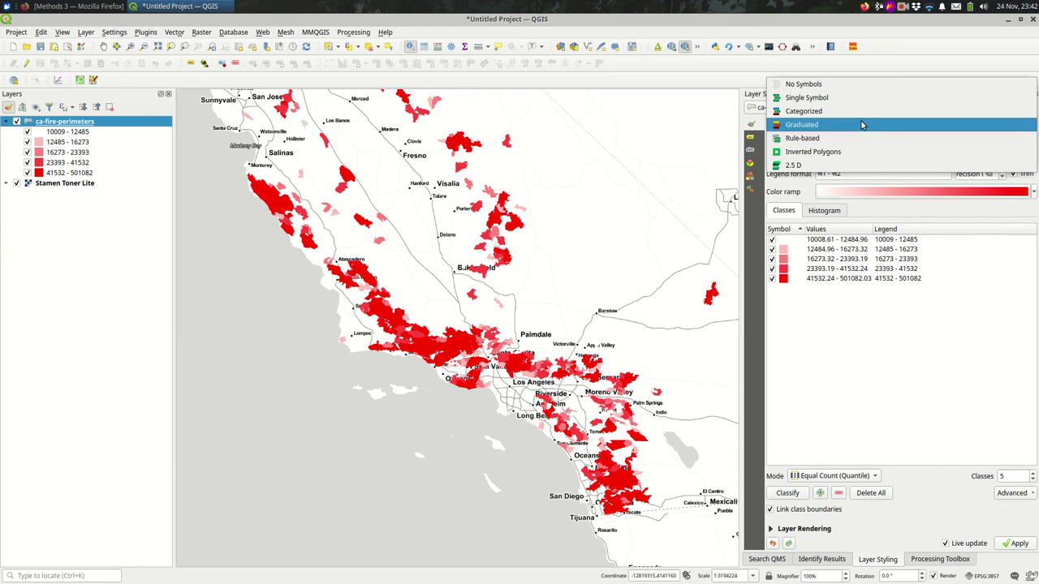
left_click(862, 124)
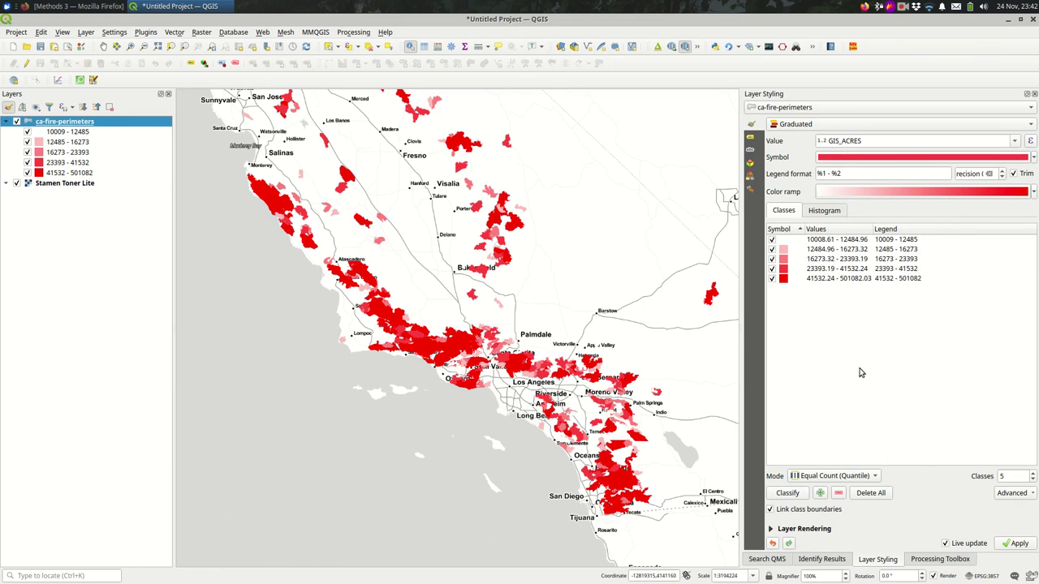
left_click(867, 127)
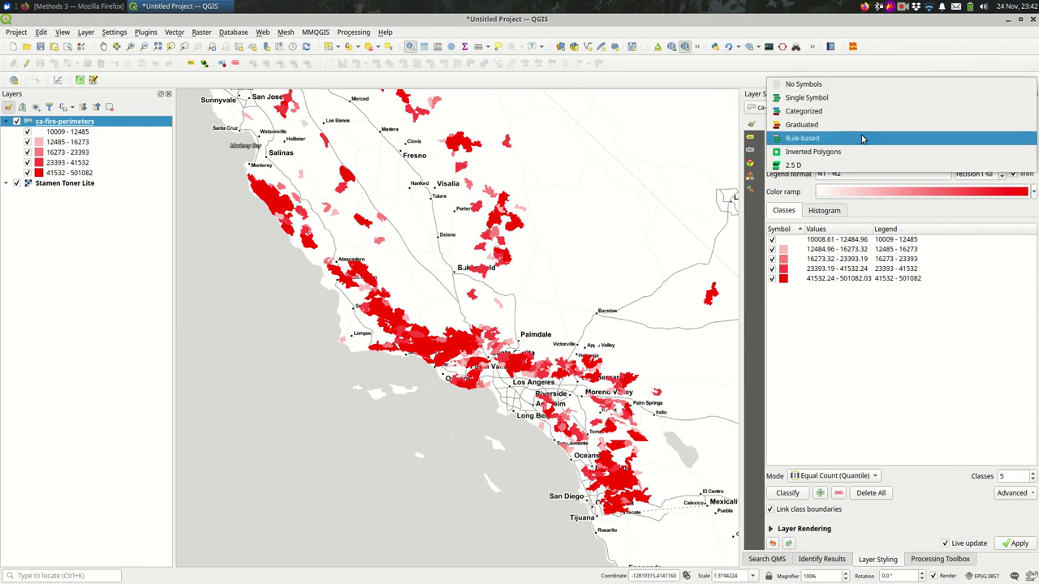
left_click(862, 140)
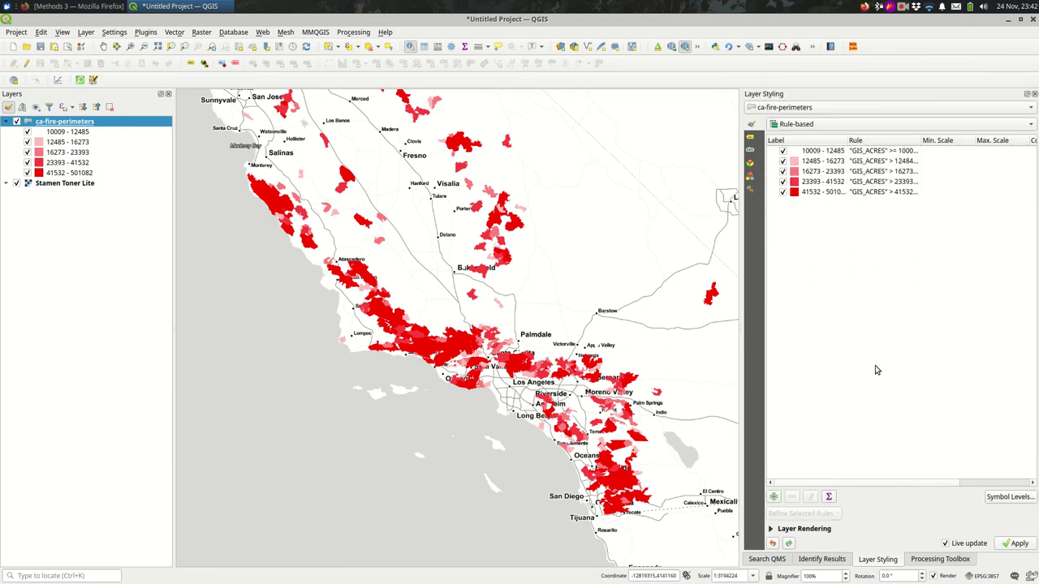
double_click(822, 152)
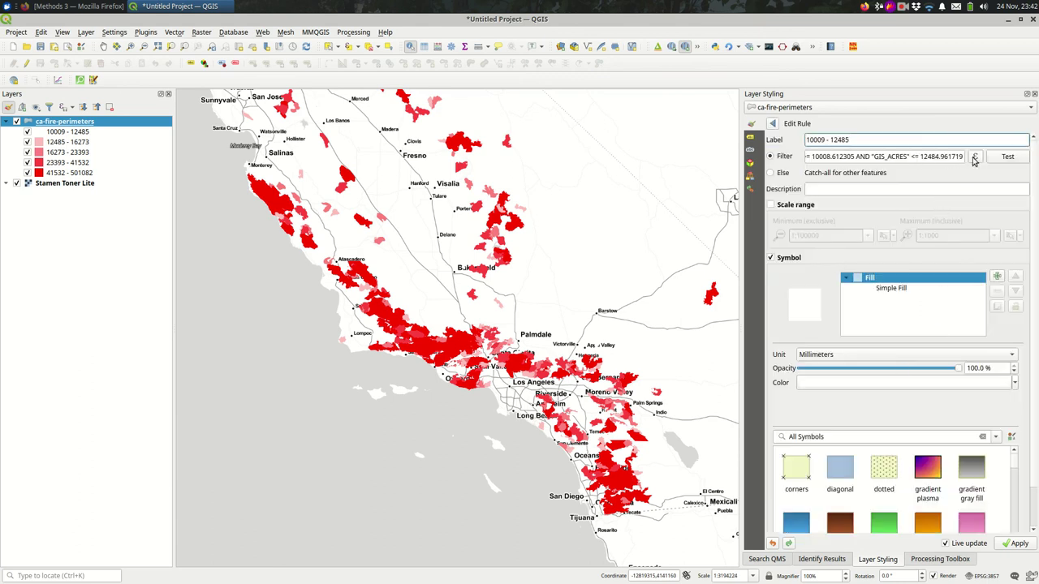
left_click(974, 157)
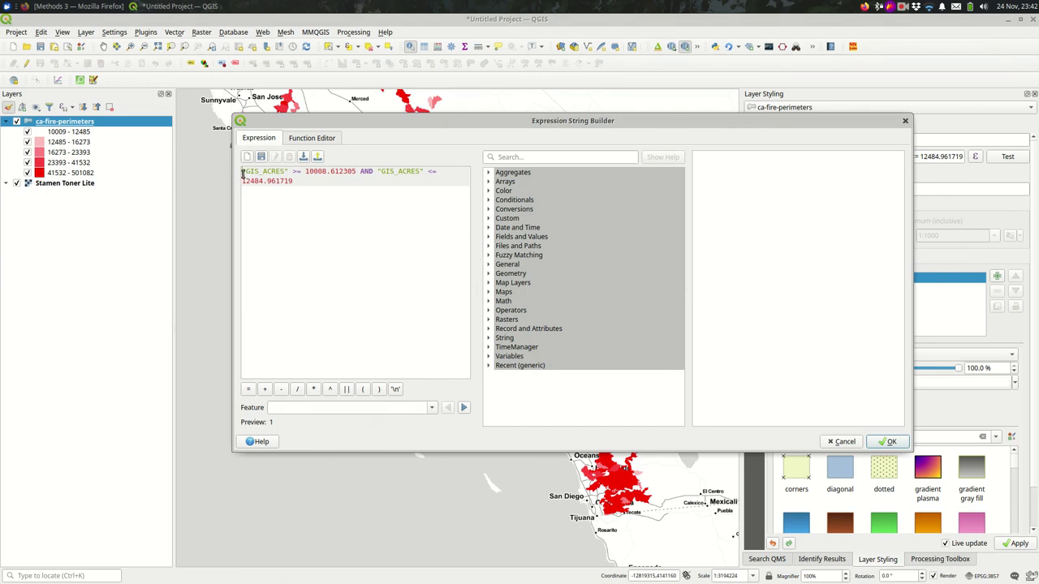
left_click_drag(242, 173, 356, 163)
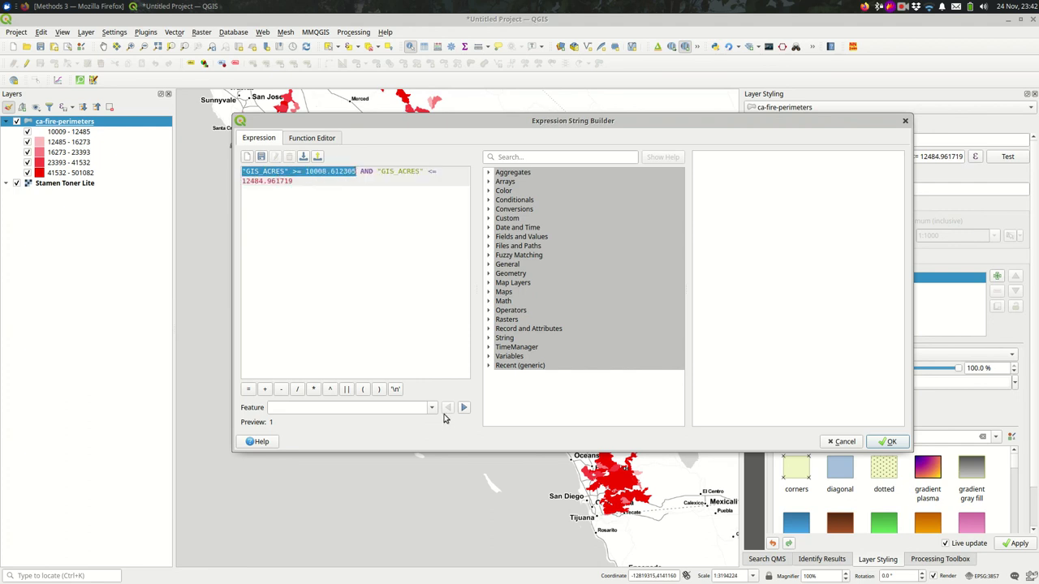
left_click(343, 195)
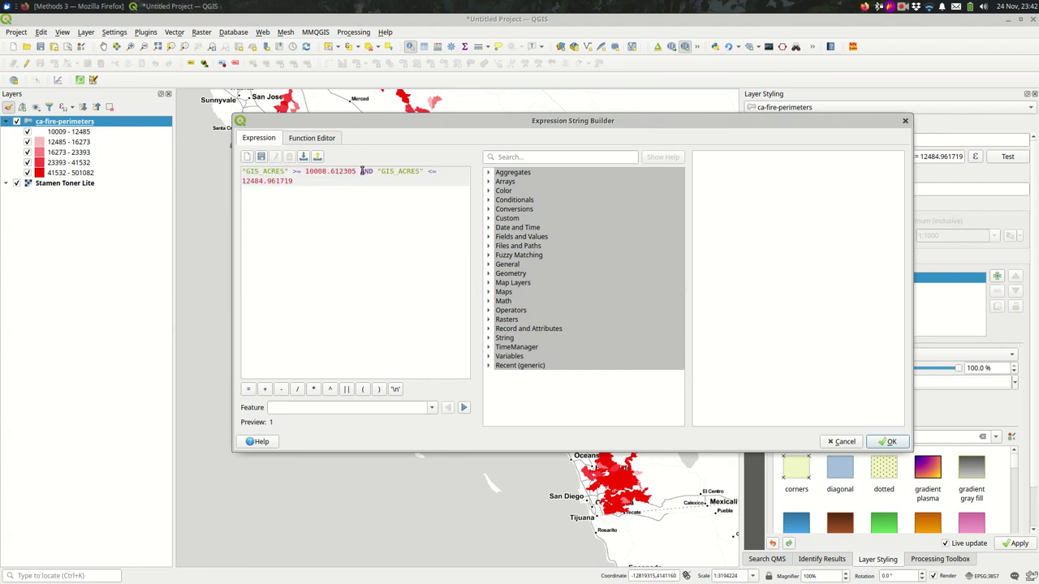
left_click_drag(362, 171, 382, 186)
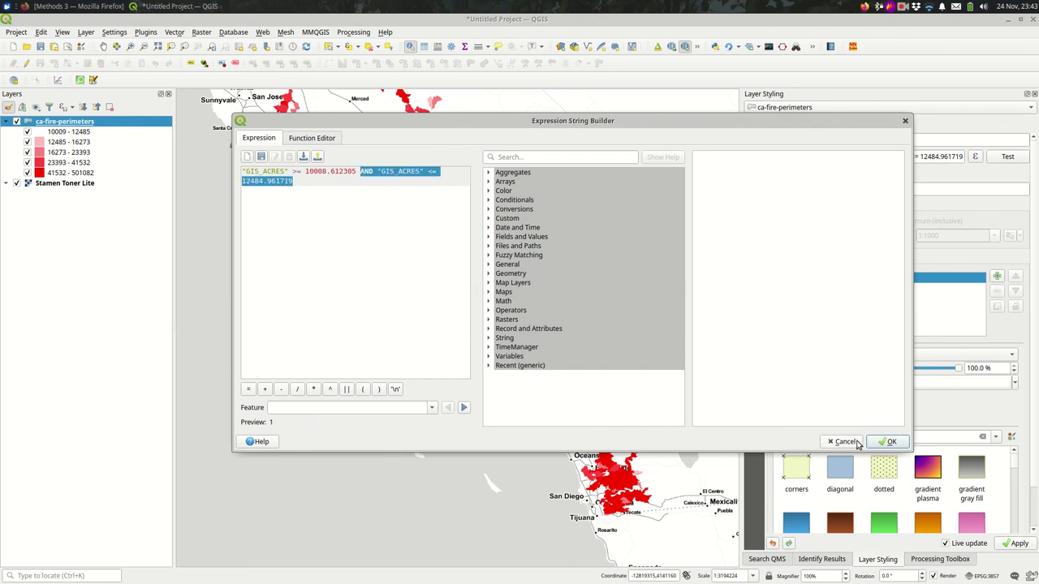
left_click(888, 441)
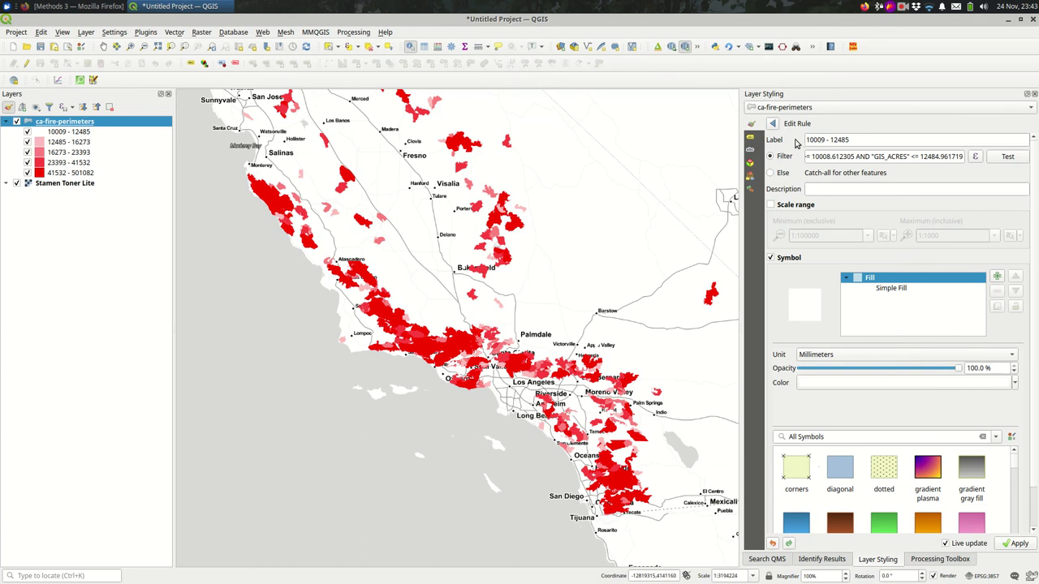
left_click(975, 158)
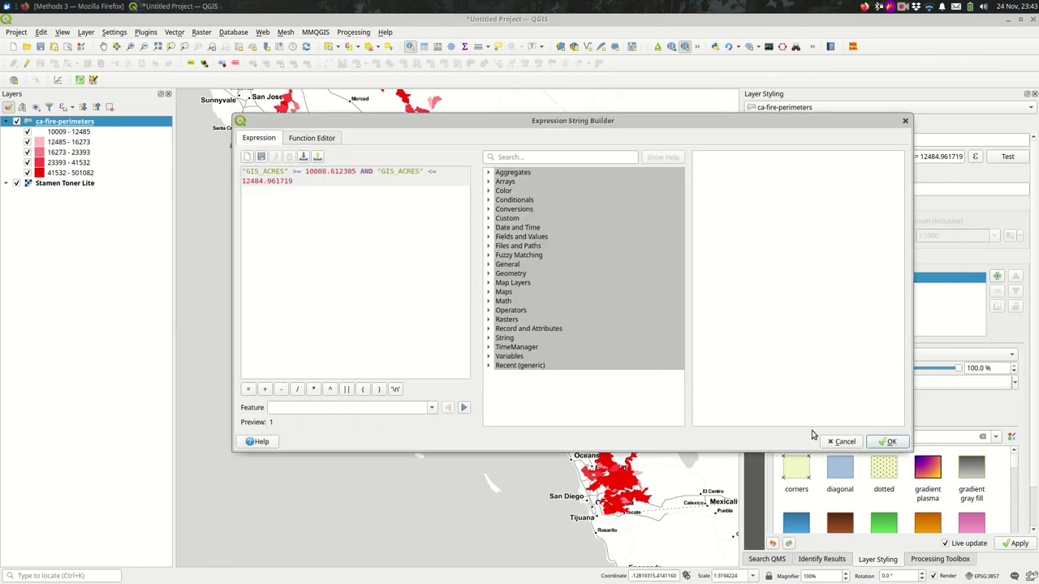
left_click(843, 443)
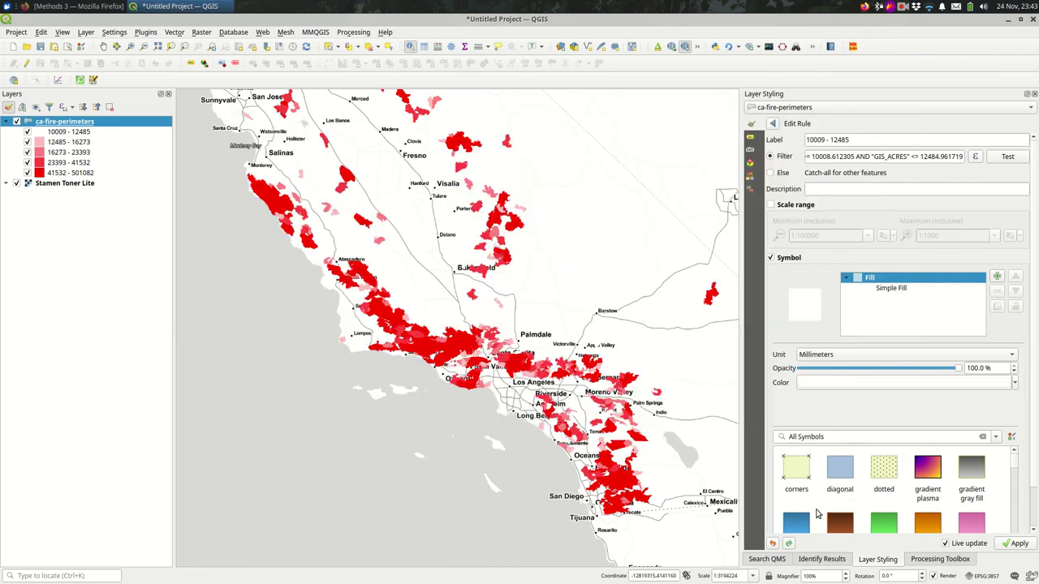
left_click(773, 123)
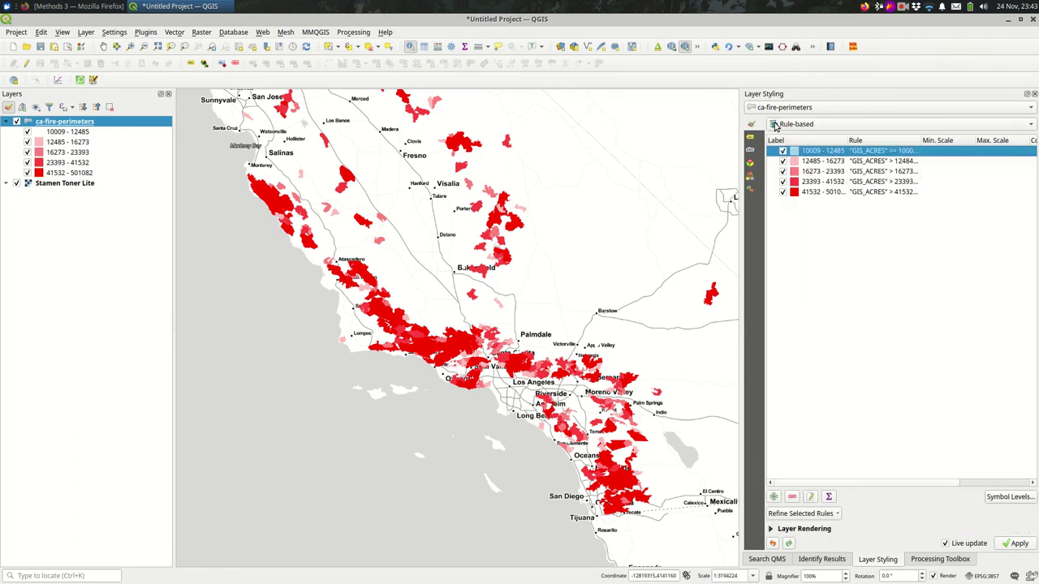